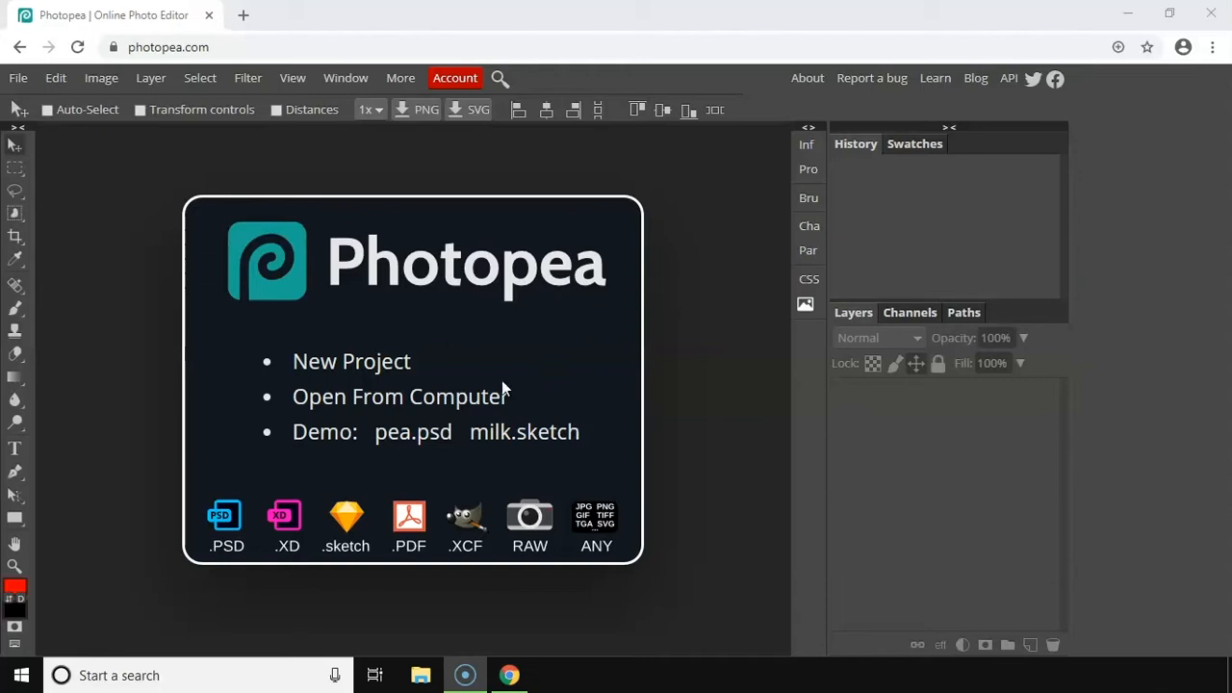
- Create a new 1280 × 720 px project at 72 DPI with a white background
left_click(364, 369)
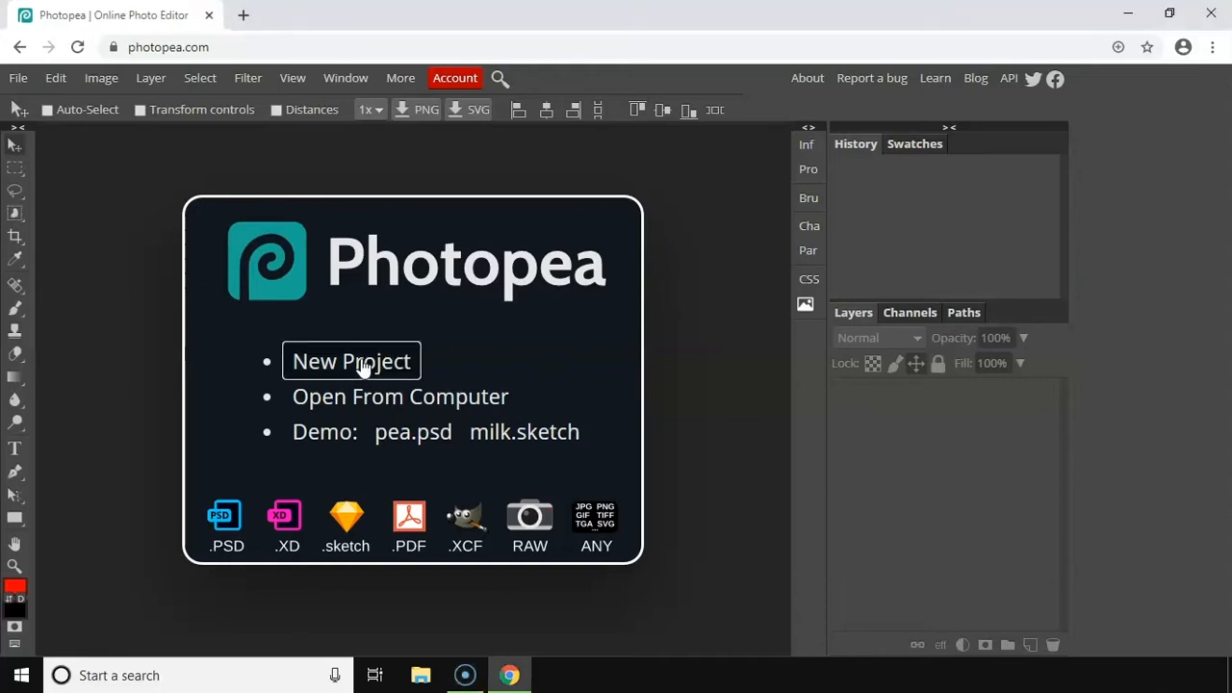
left_click(364, 369)
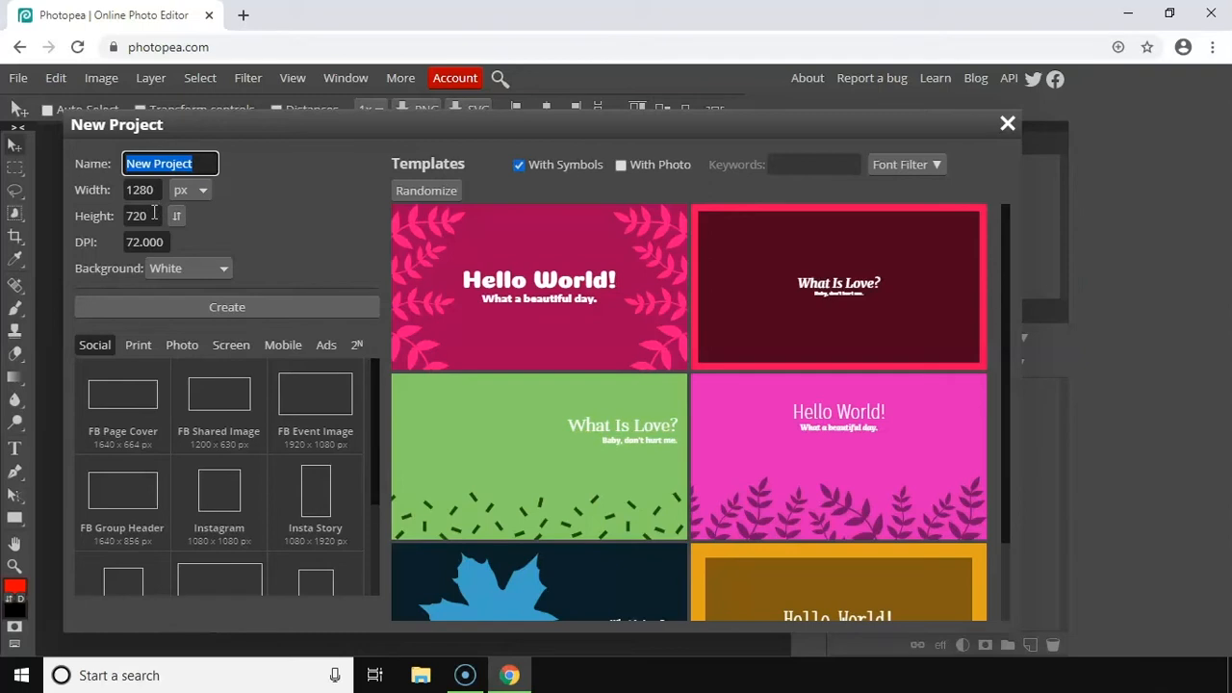
left_click(211, 304)
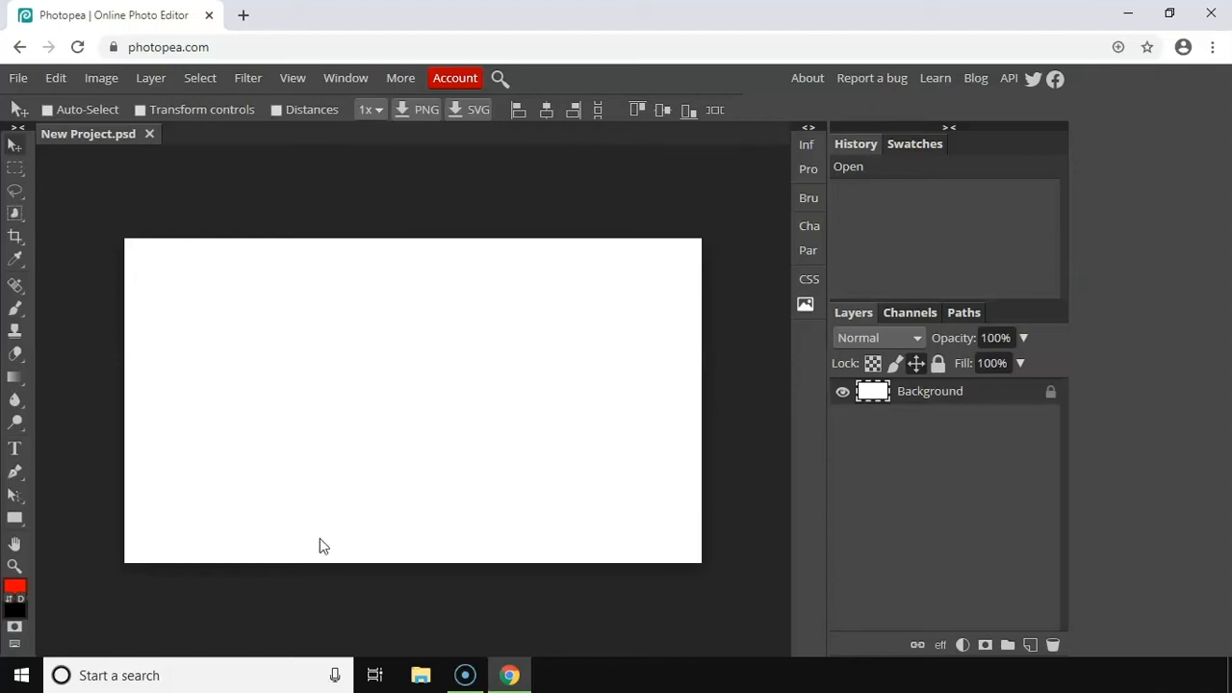
- Place the Landscape image from the Downloads folder onto the blank canvas as a new layer
left_click(420, 677)
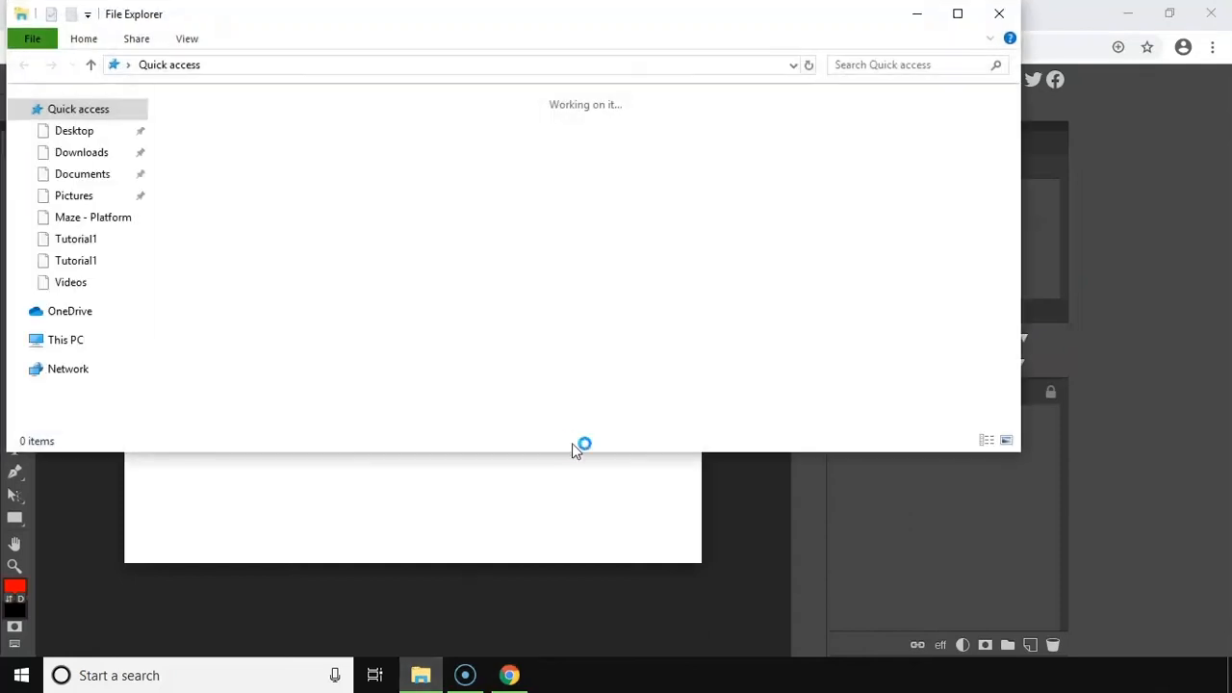
left_click(55, 162)
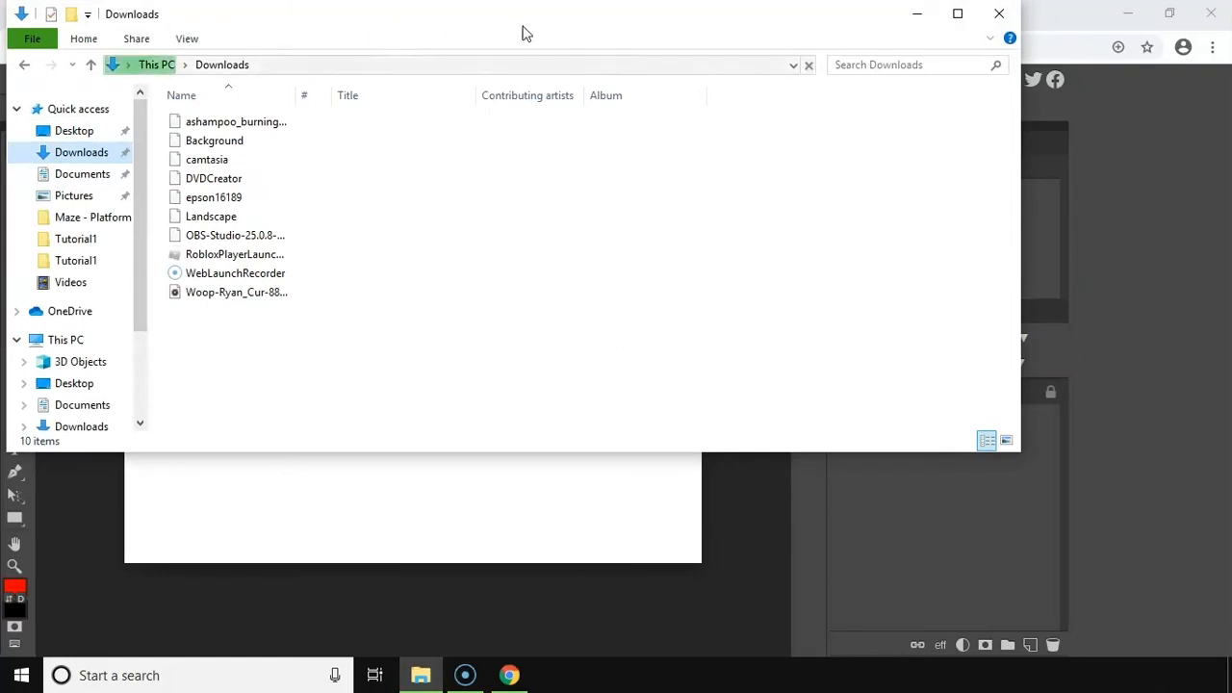
left_click_drag(517, 27, 1021, 130)
left_click(741, 329)
left_click_drag(640, 321, 374, 356)
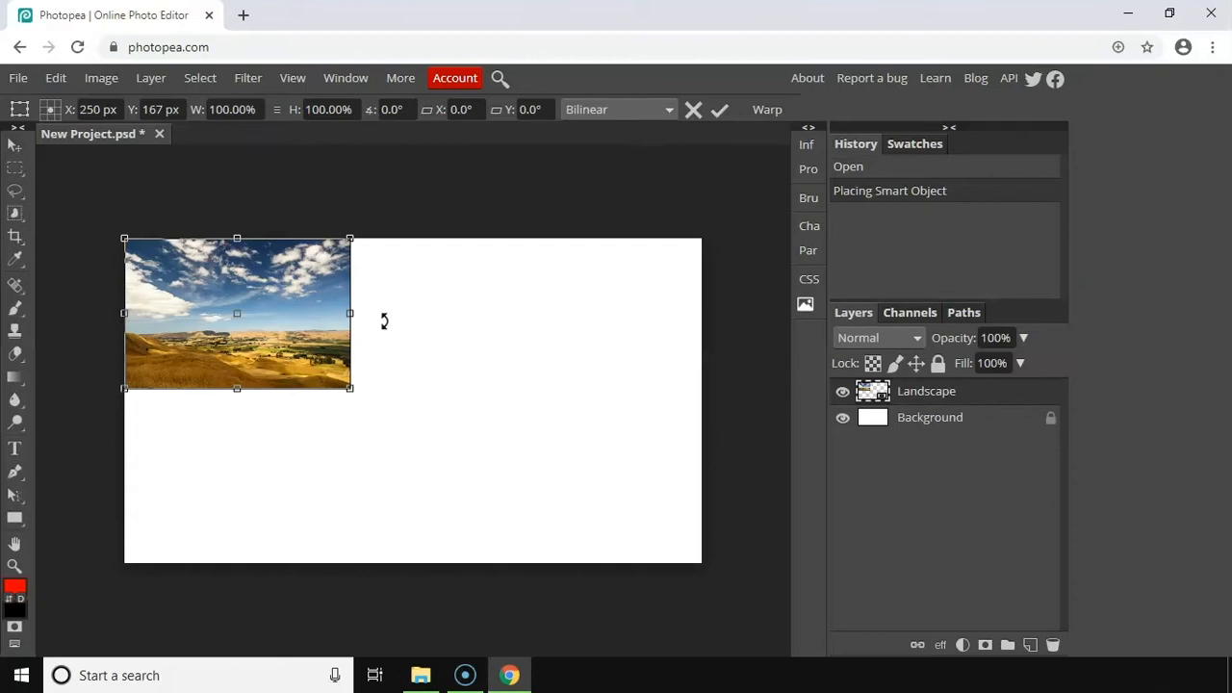
- Scale the placed landscape to about 258.40% and position it at X 640, Y 390 px so it covers the canvas
left_click_drag(350, 389, 707, 505)
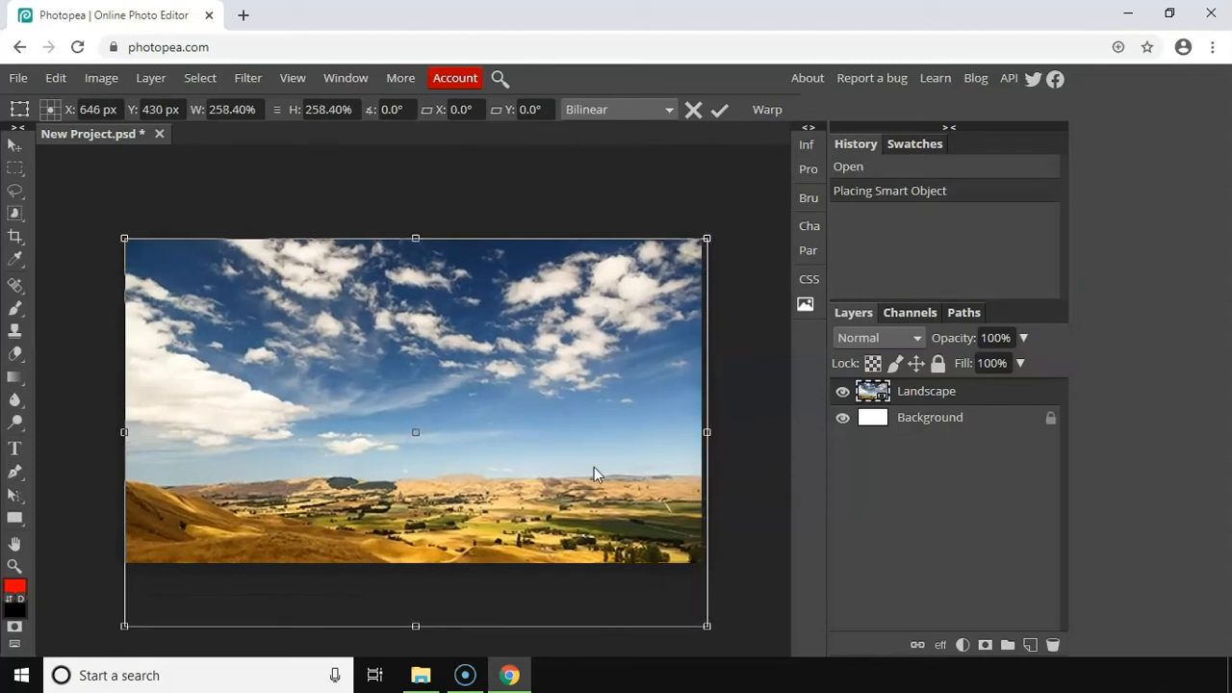
left_click_drag(594, 466, 590, 448)
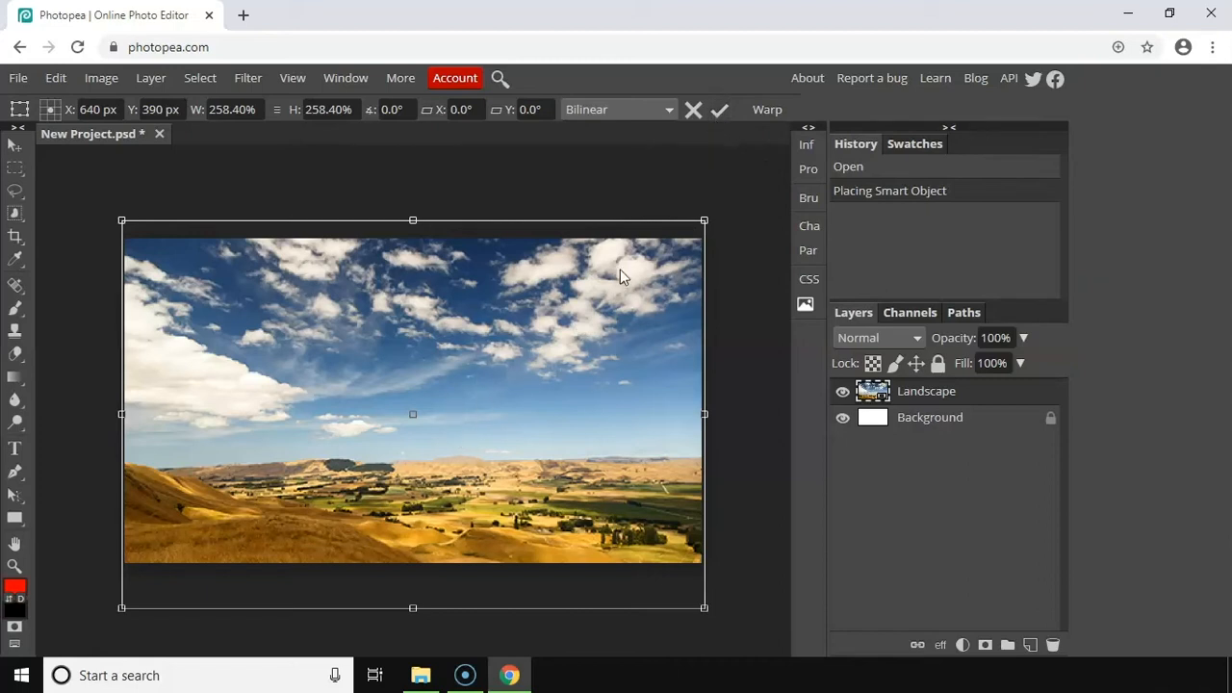
left_click(720, 110)
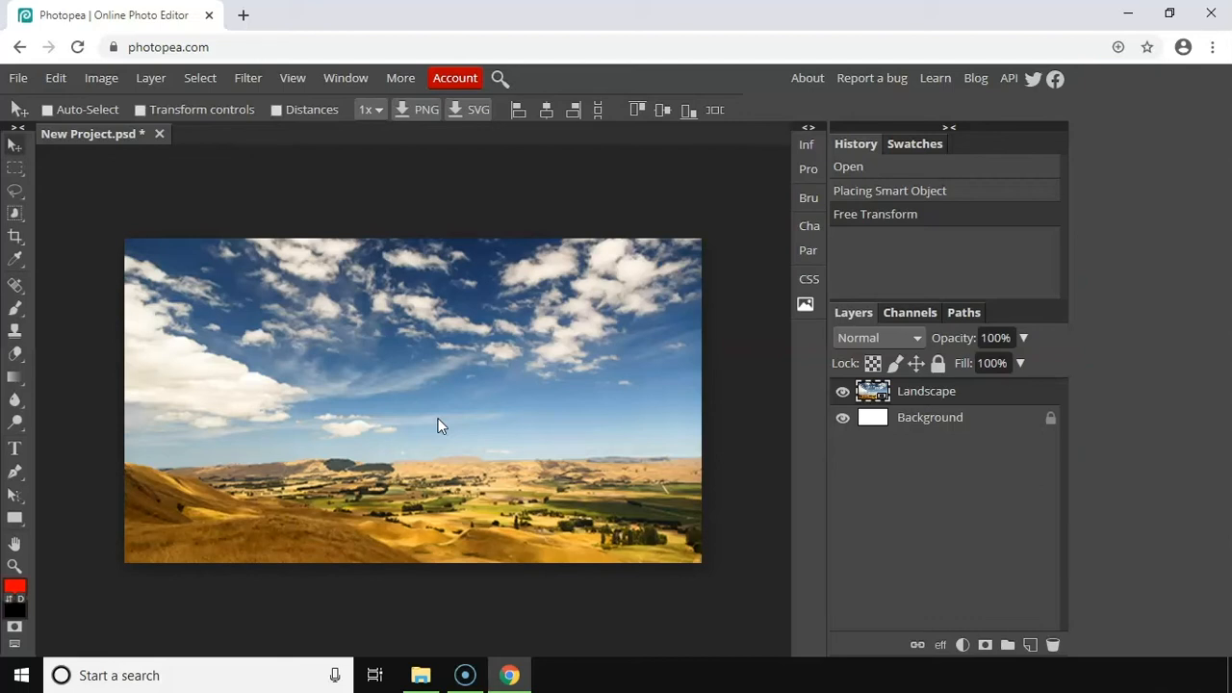
- Try a Brightness/Contrast adjustment on the Landscape layer with brightness -74
left_click(108, 79)
left_click(108, 82)
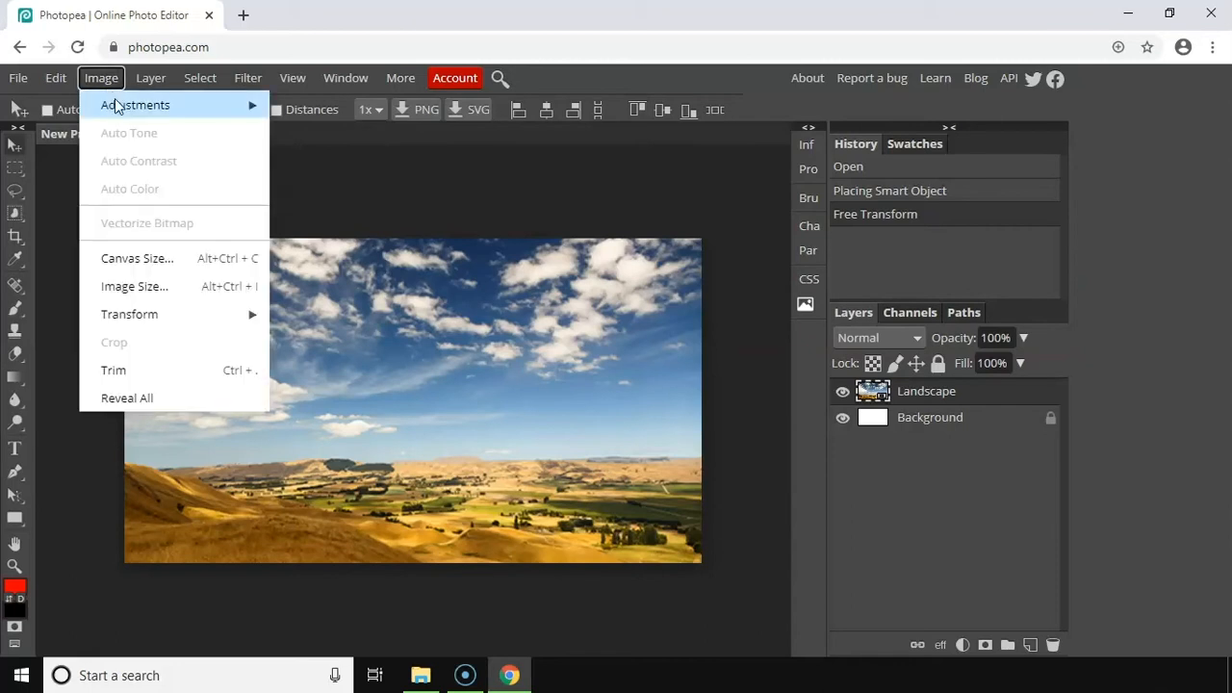
mouse_move(116, 106)
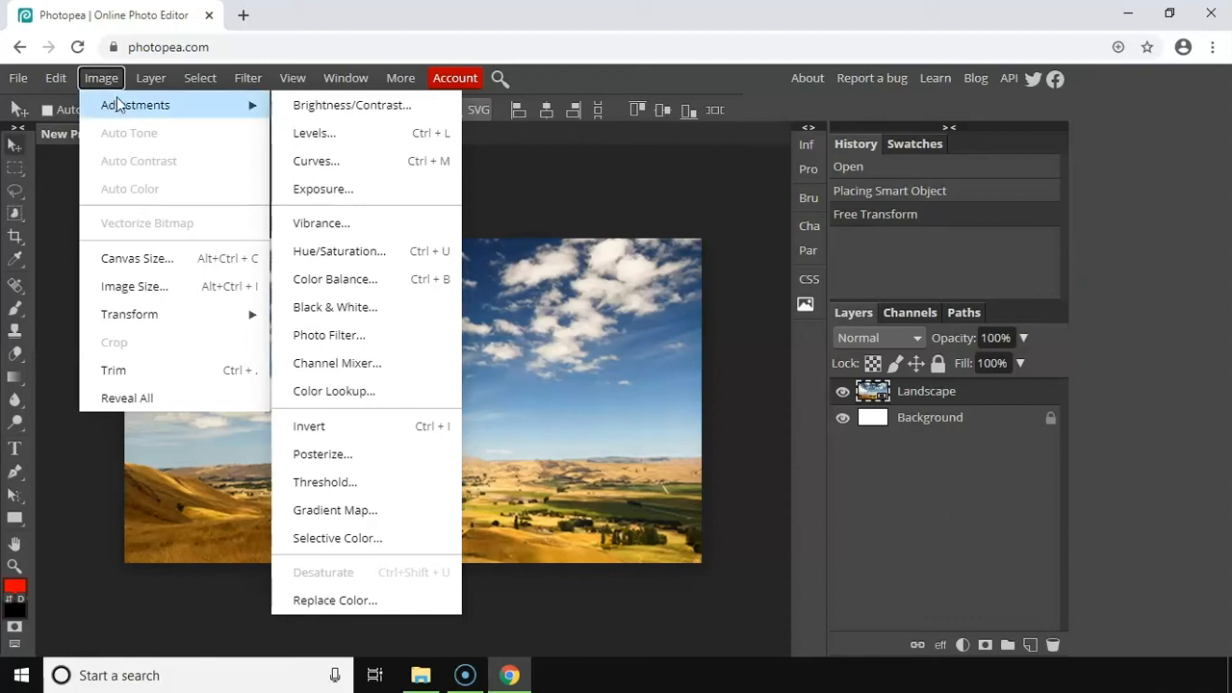
left_click(308, 111)
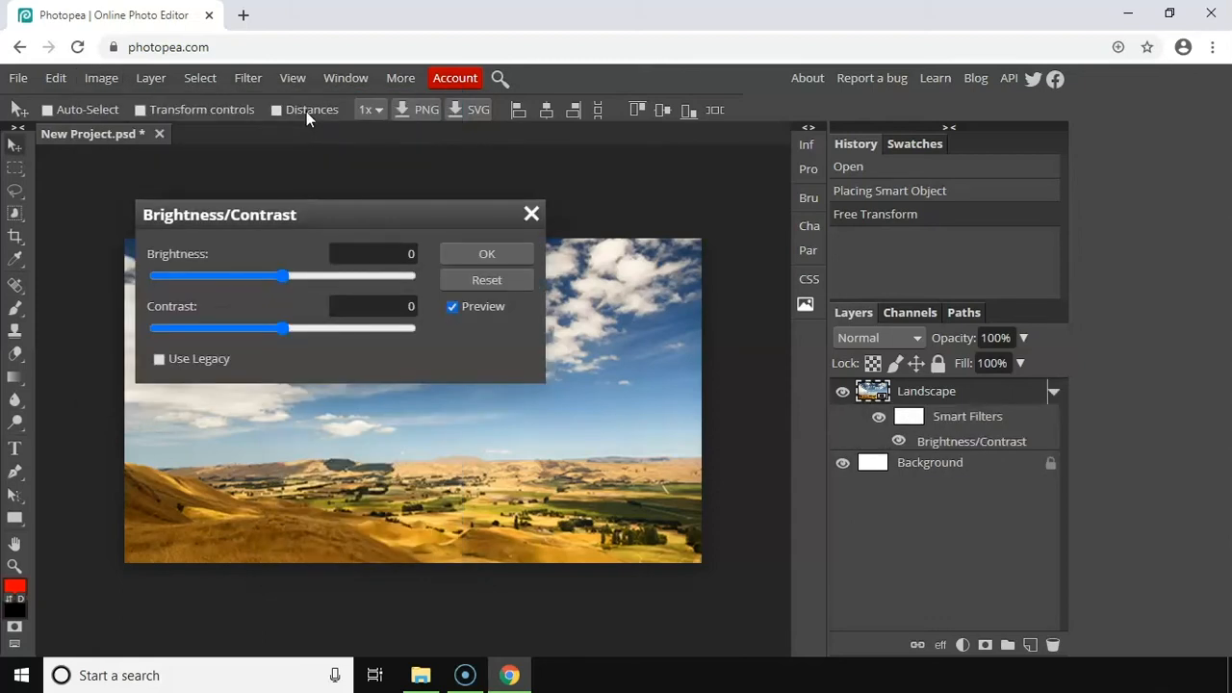
left_click_drag(319, 213, 905, 276)
left_click_drag(872, 333, 810, 333)
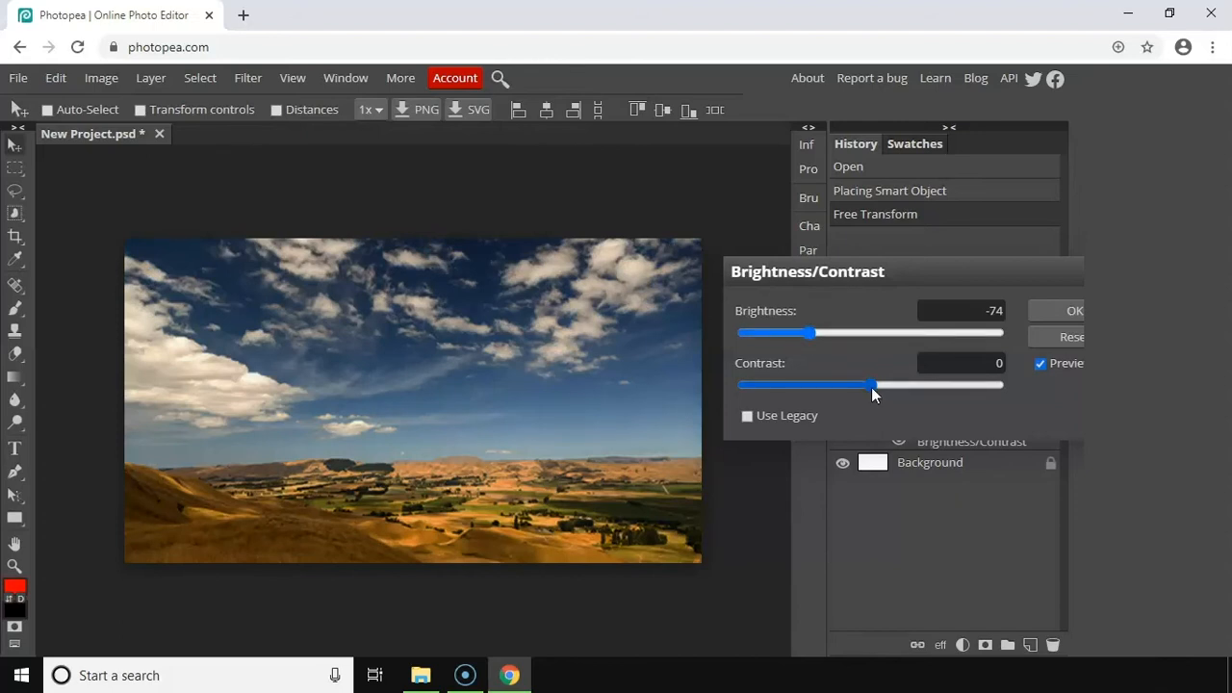
- Try contrast values from -100 to 100, then reset and discard the Brightness/Contrast adjustment
left_click_drag(869, 384, 930, 382)
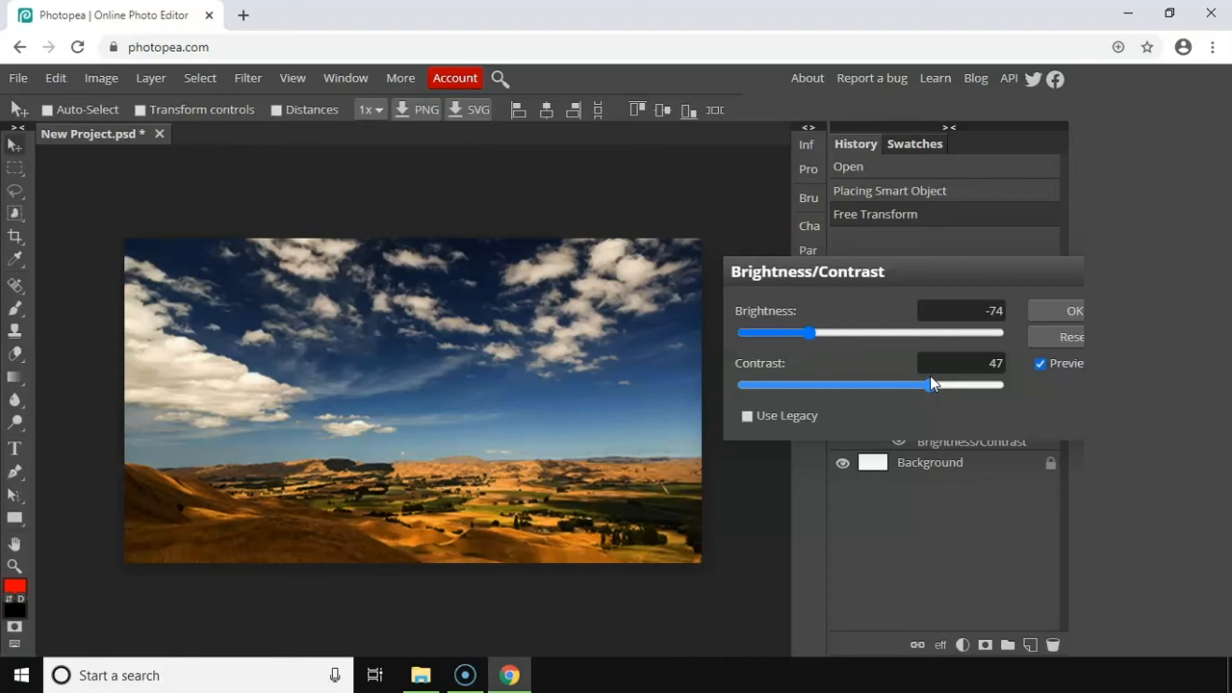
left_click_drag(931, 375, 968, 377)
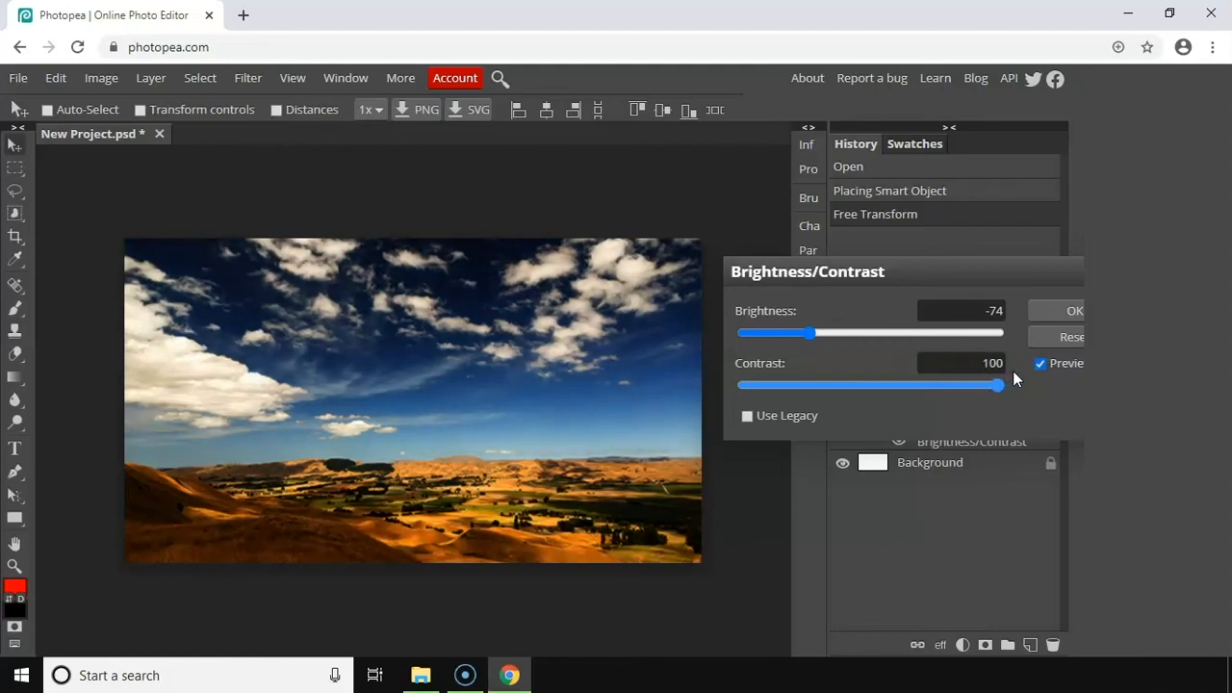
left_click_drag(1012, 371, 702, 399)
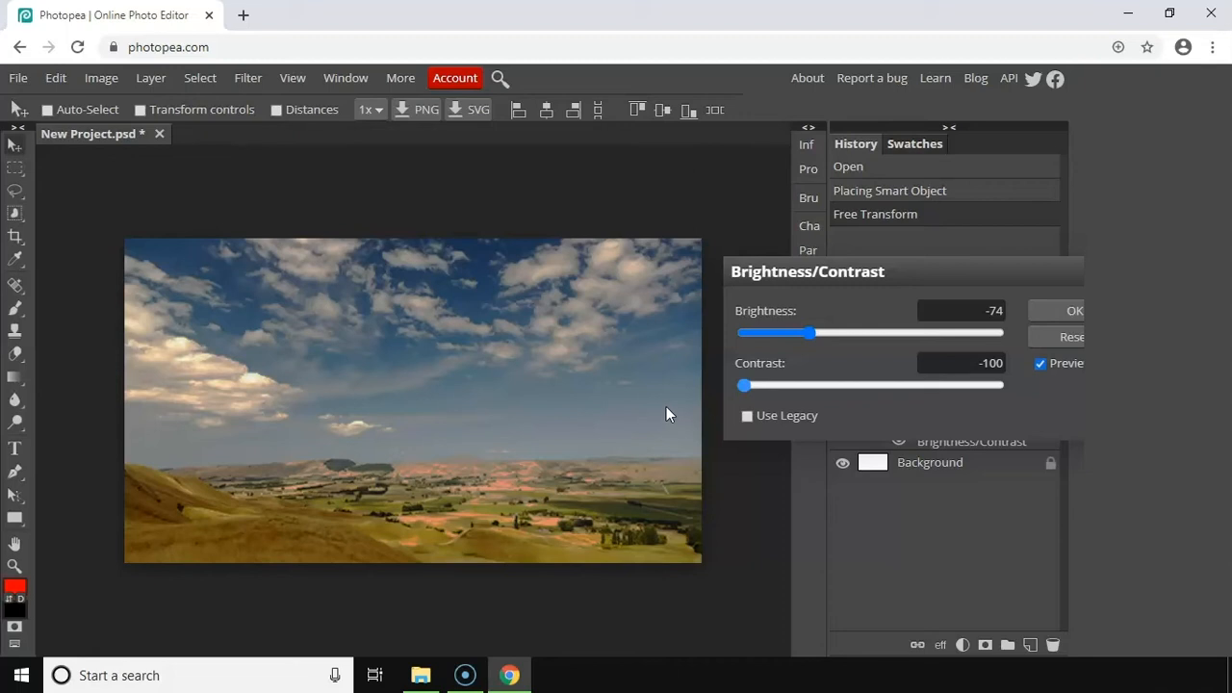
left_click_drag(743, 385, 1011, 365)
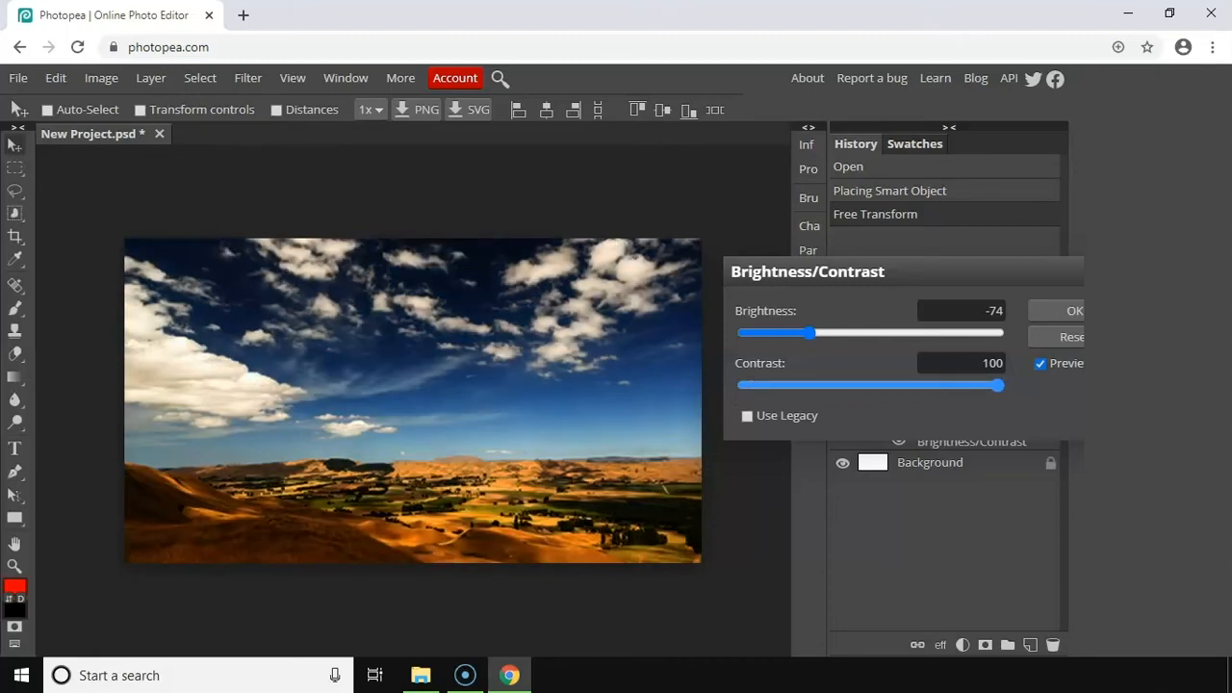
left_click_drag(998, 385, 873, 404)
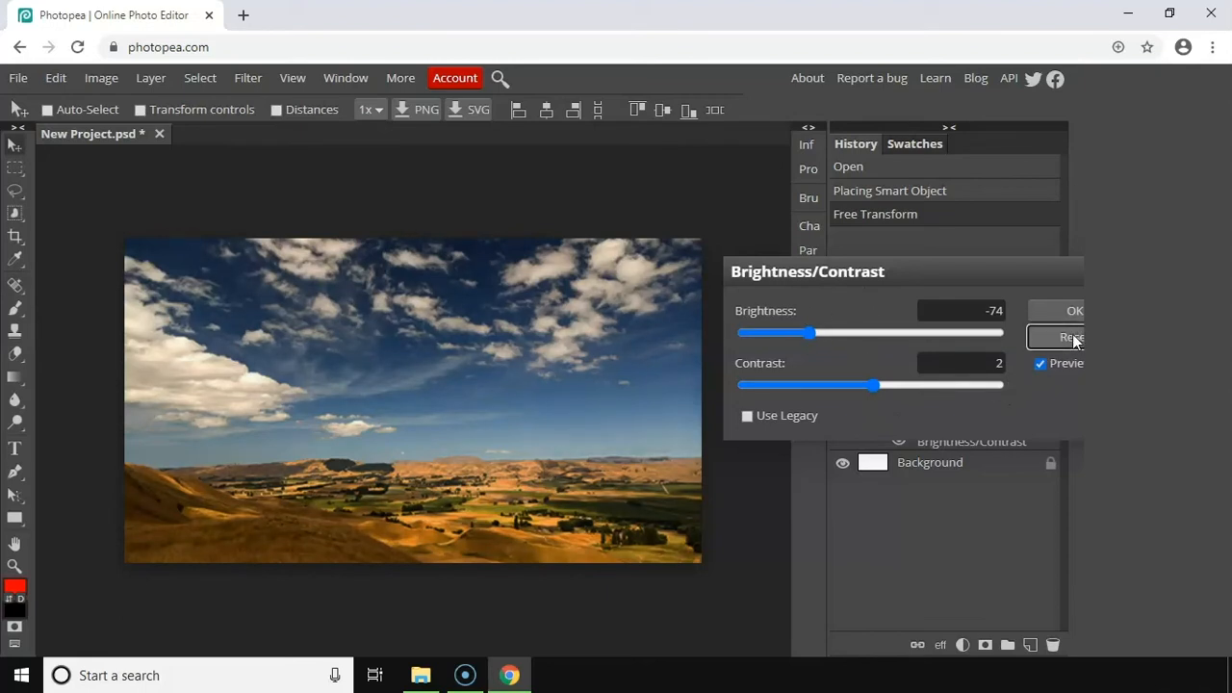
left_click(1069, 336)
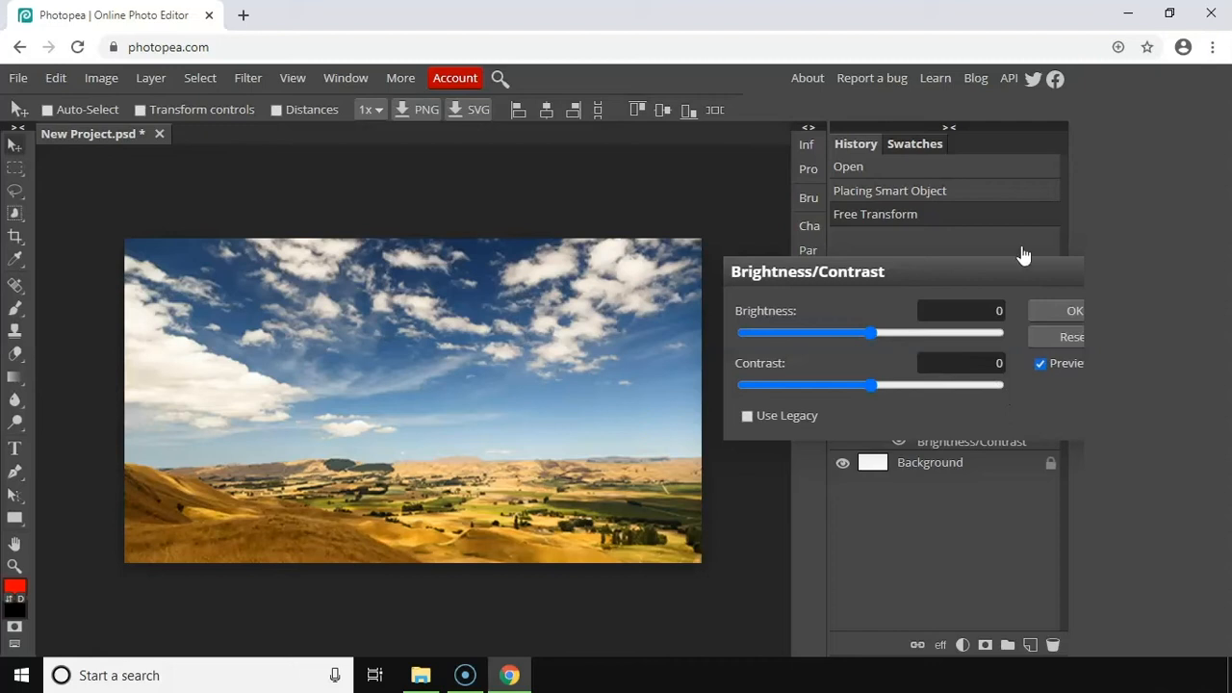
key("Escape")
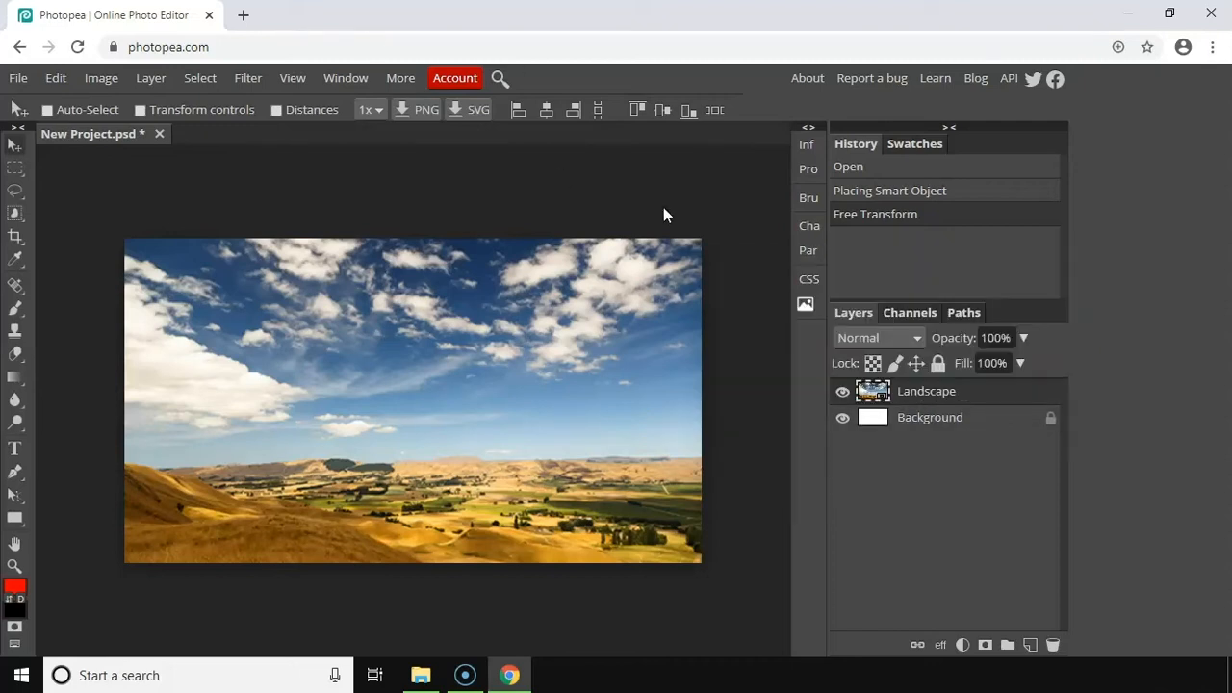
- Start a Levels adjustment on the Landscape layer and choose the Red channel
left_click(103, 77)
mouse_move(119, 102)
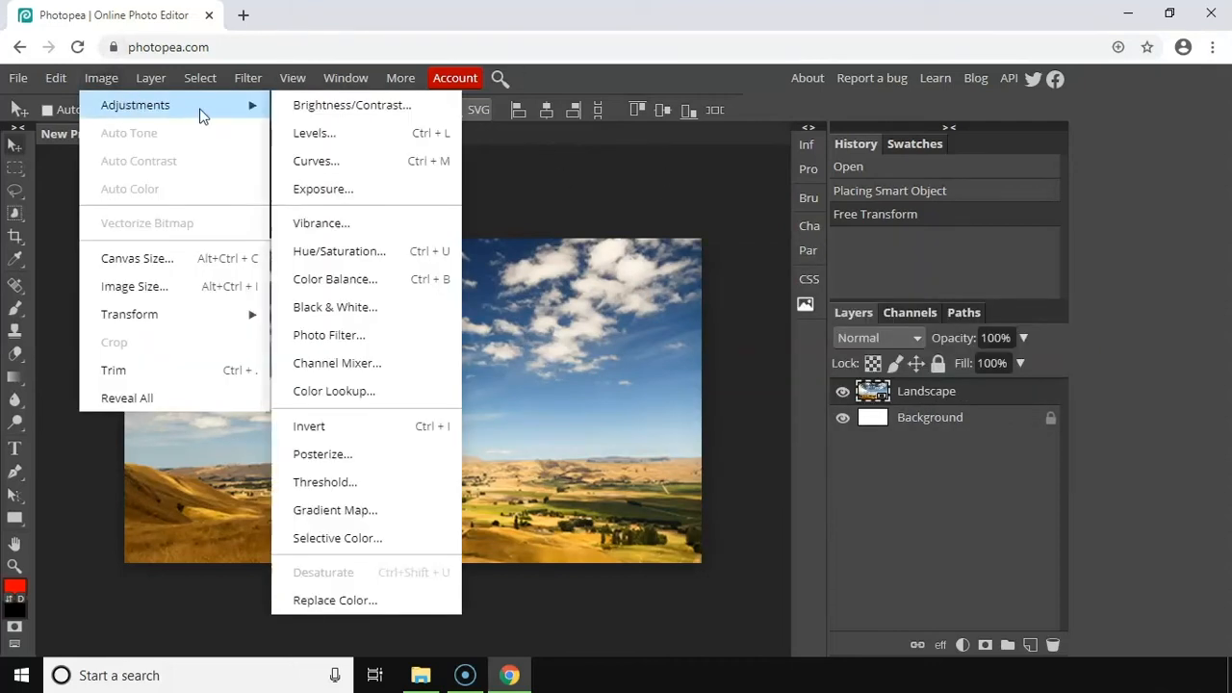
left_click(290, 123)
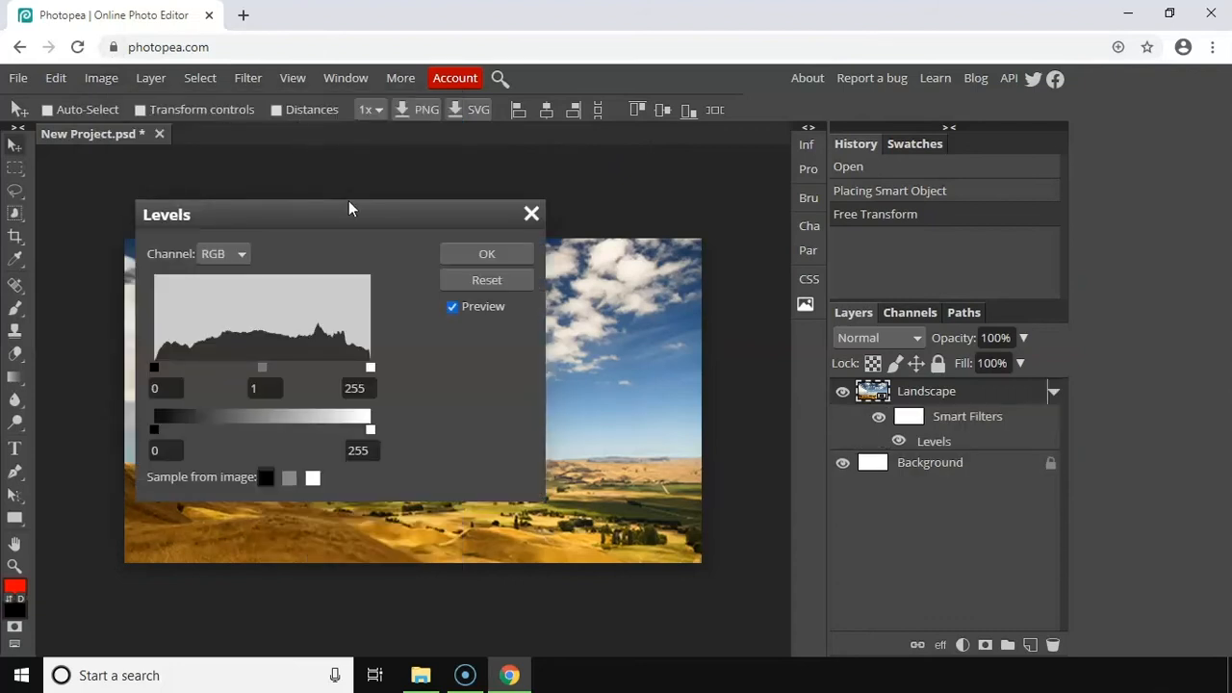
left_click_drag(349, 205, 969, 189)
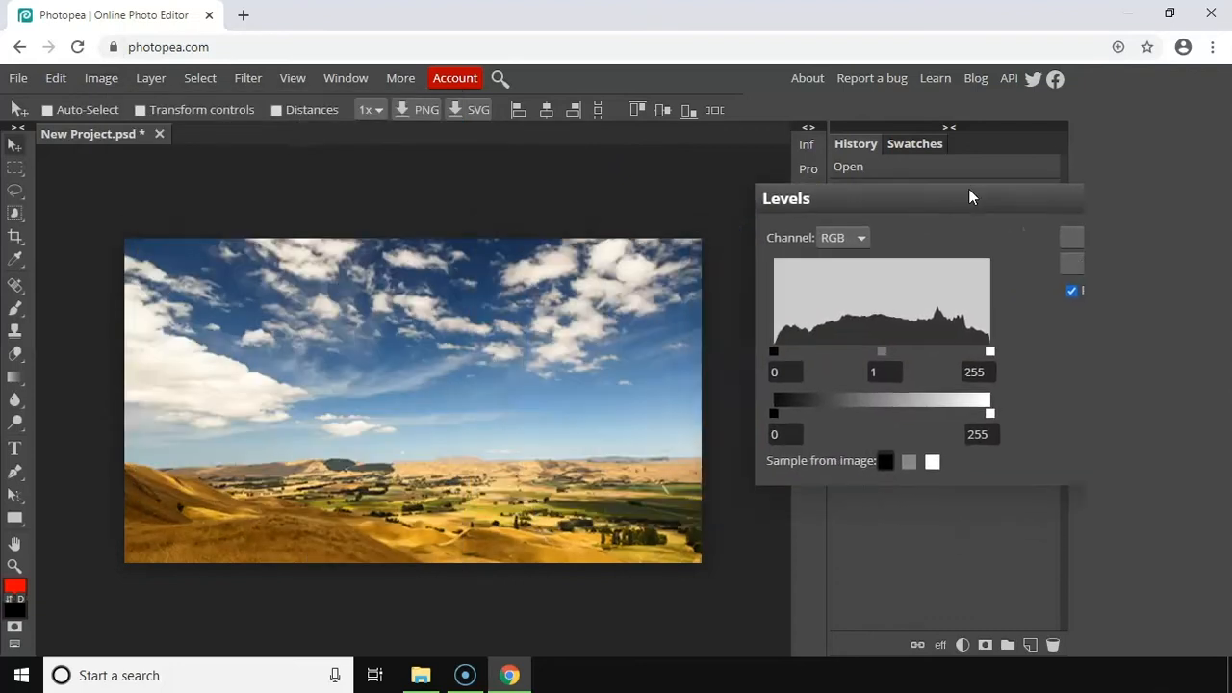
left_click(861, 240)
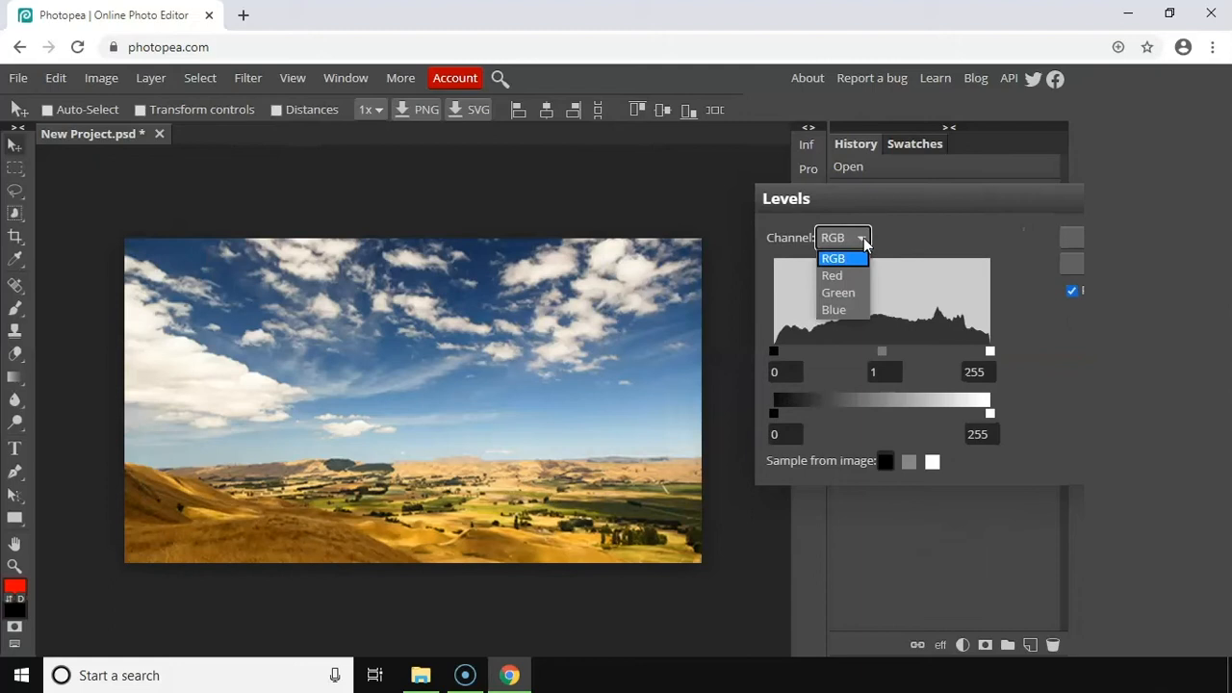
left_click(853, 258)
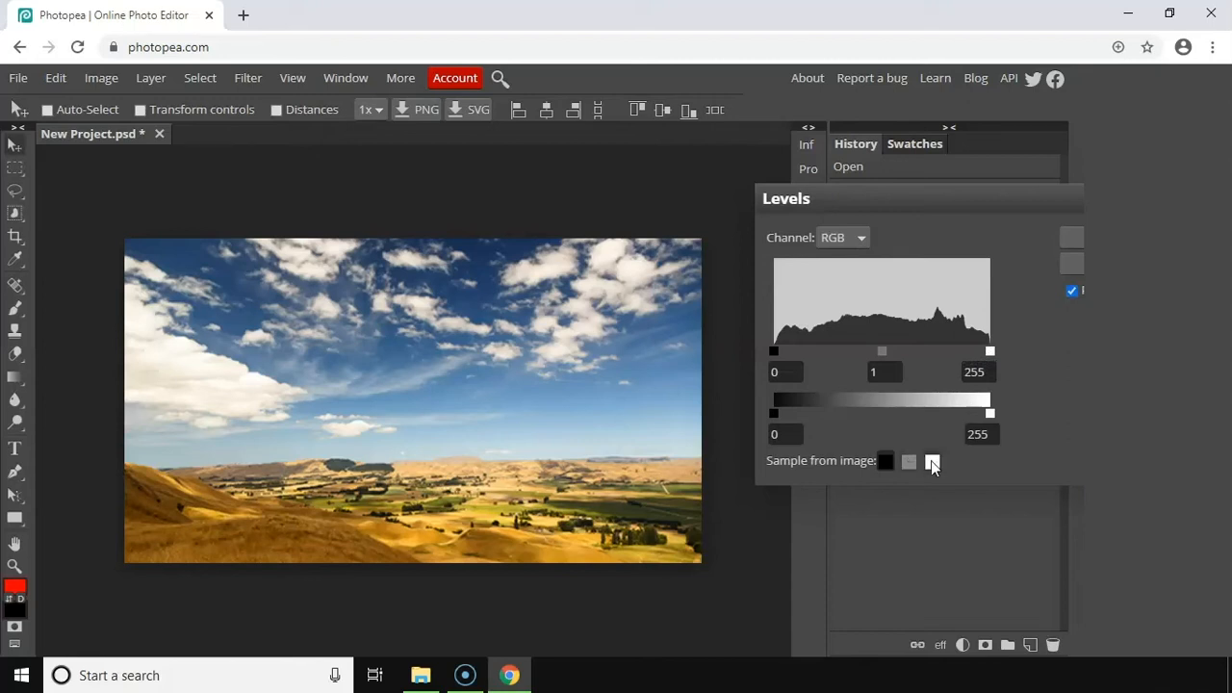
left_click(833, 239)
left_click(831, 275)
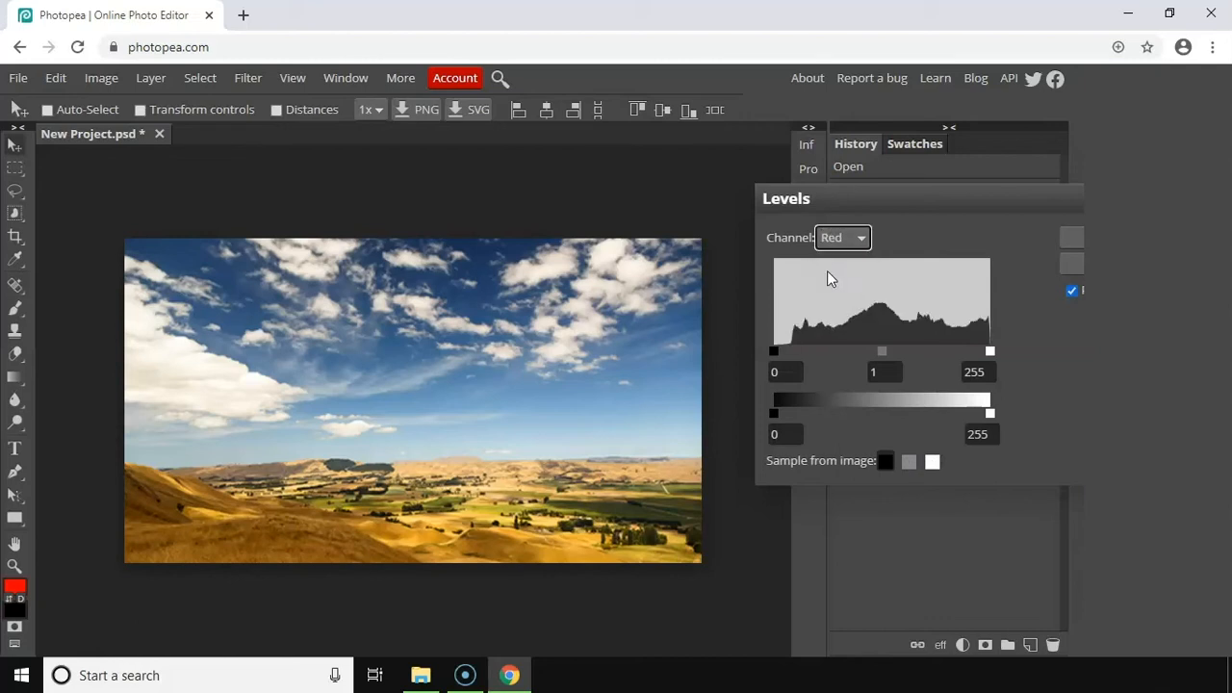
- Try raising the Red channel's black input level to 102 and to 182
left_click_drag(773, 350, 861, 344)
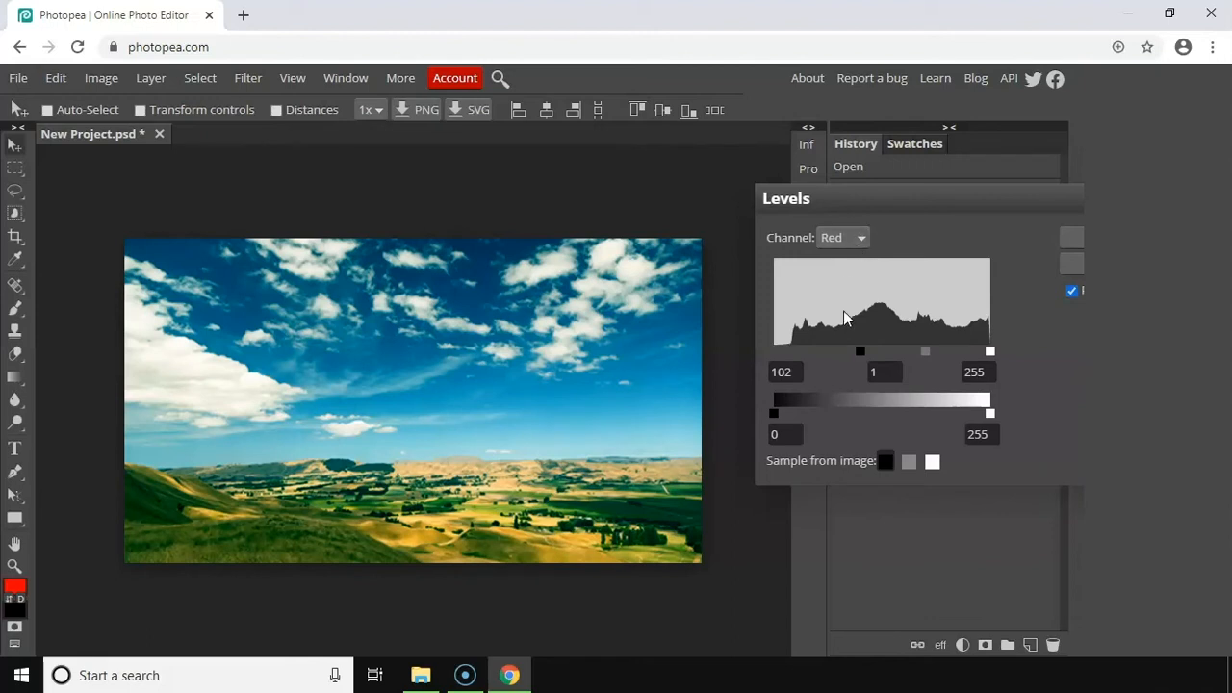
left_click_drag(856, 347, 754, 352)
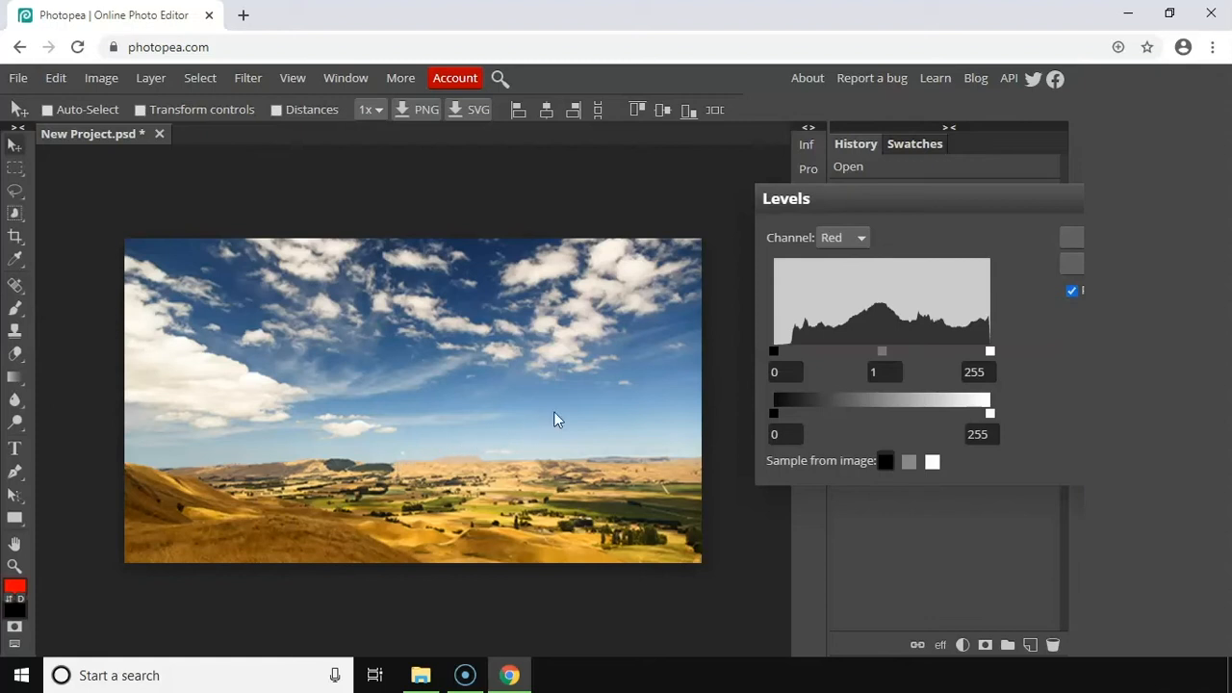
left_click_drag(774, 351, 928, 323)
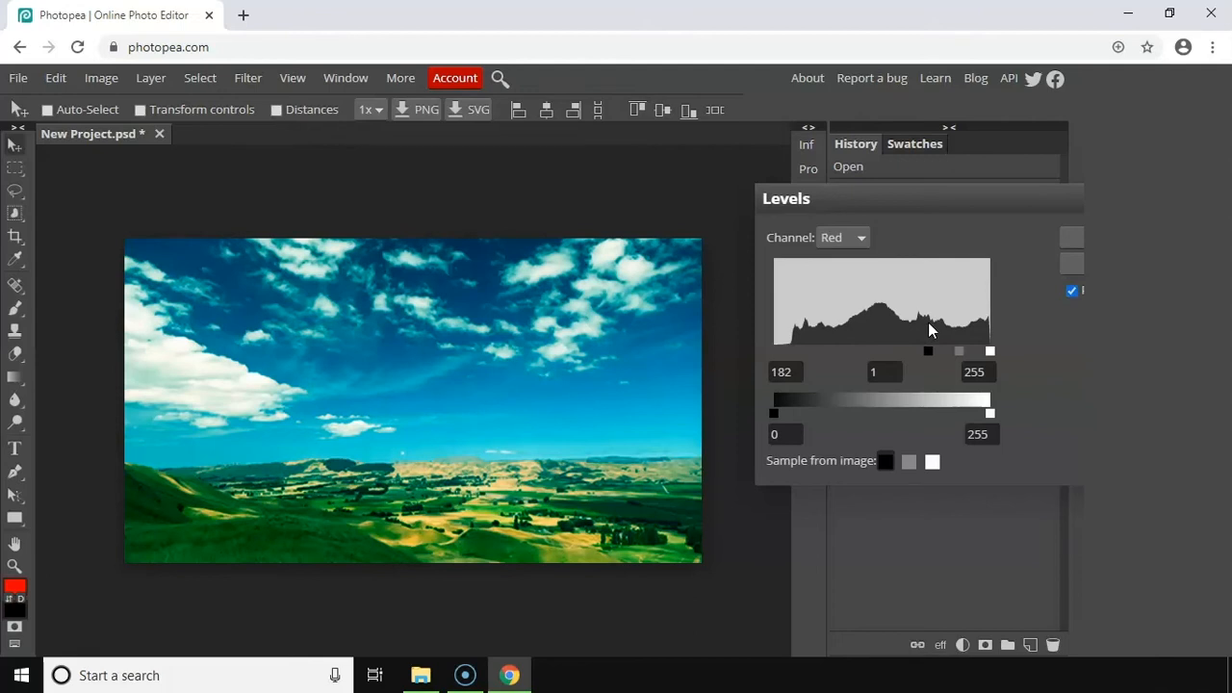
- Set the Red channel's input levels to black 0, midtone 1.04 and white 2
left_click_drag(958, 350, 929, 352)
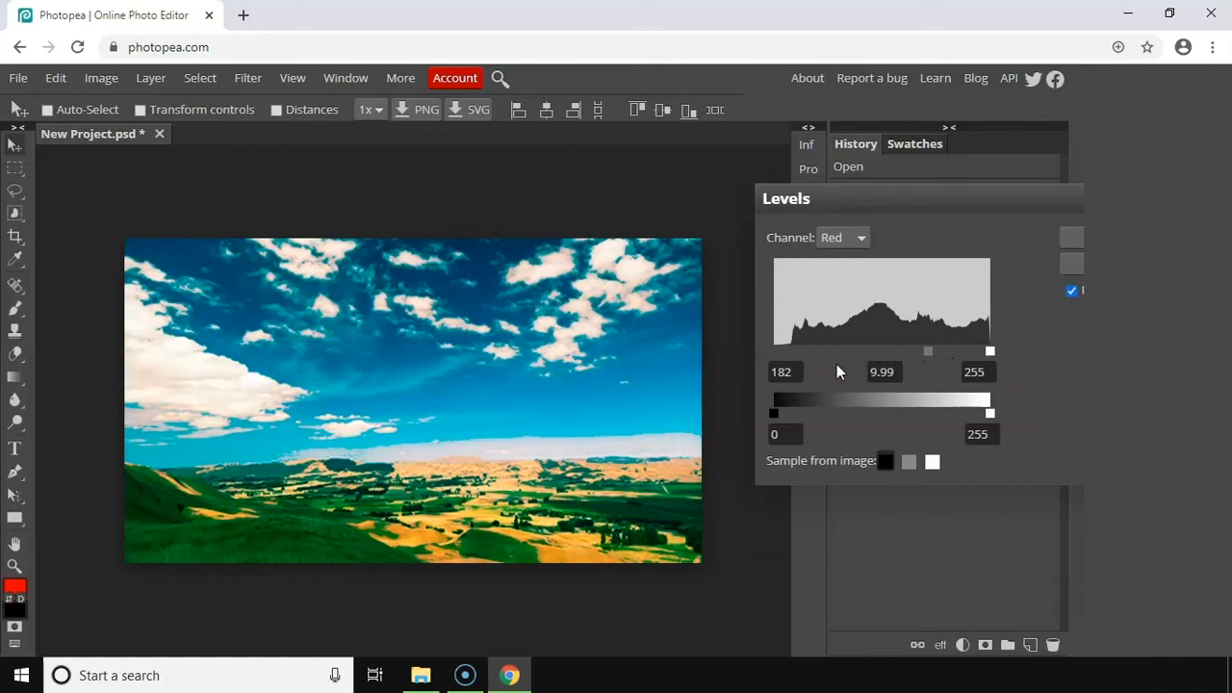
left_click_drag(926, 353, 870, 363)
left_click_drag(919, 349, 771, 353)
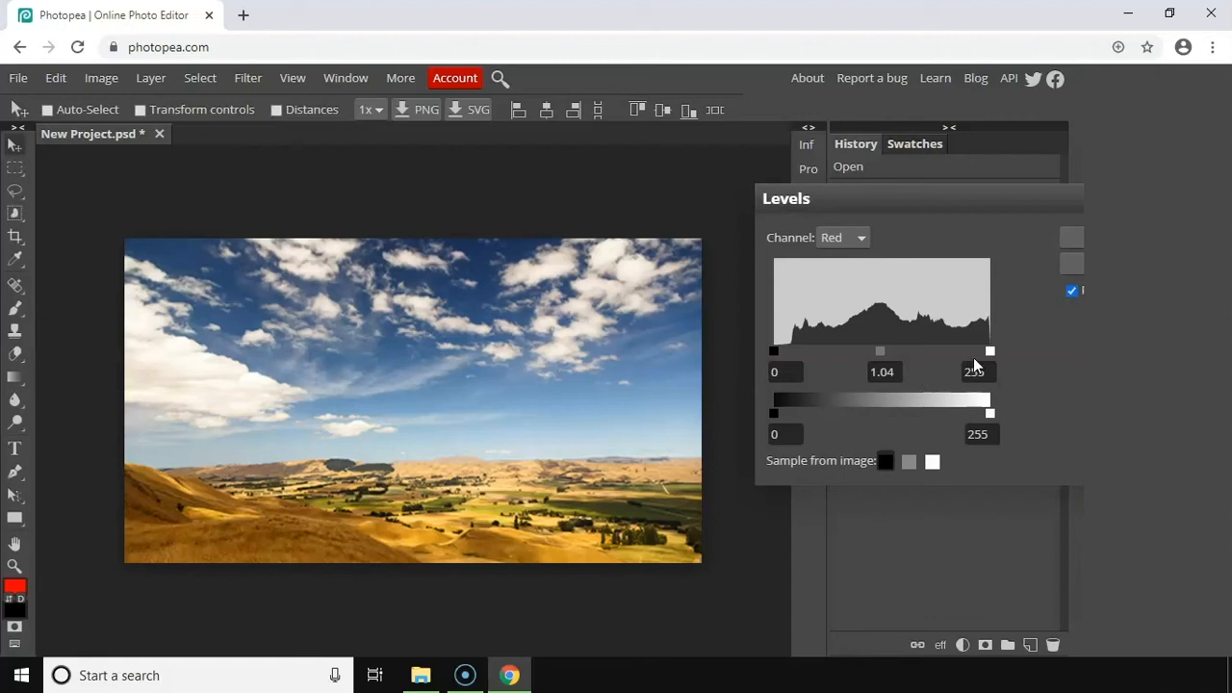
left_click_drag(990, 352, 771, 359)
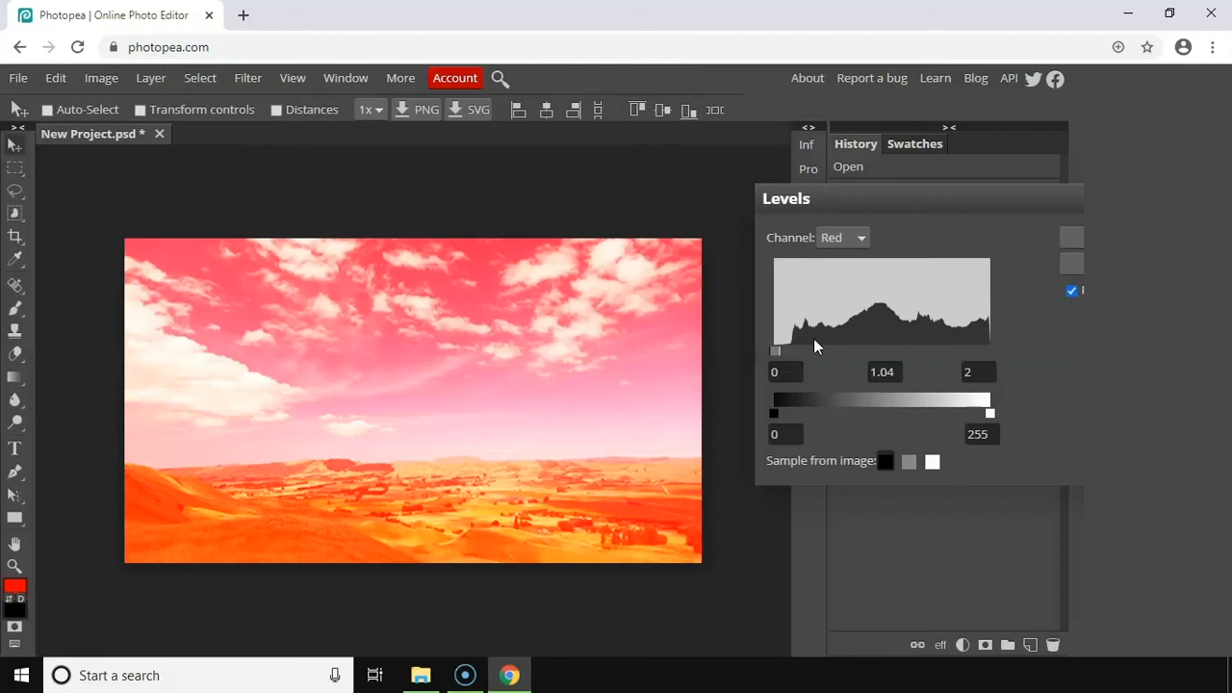
- Set the Green channel's midtone input level to 1.62 and its white input level to 153
left_click(844, 237)
left_click(839, 293)
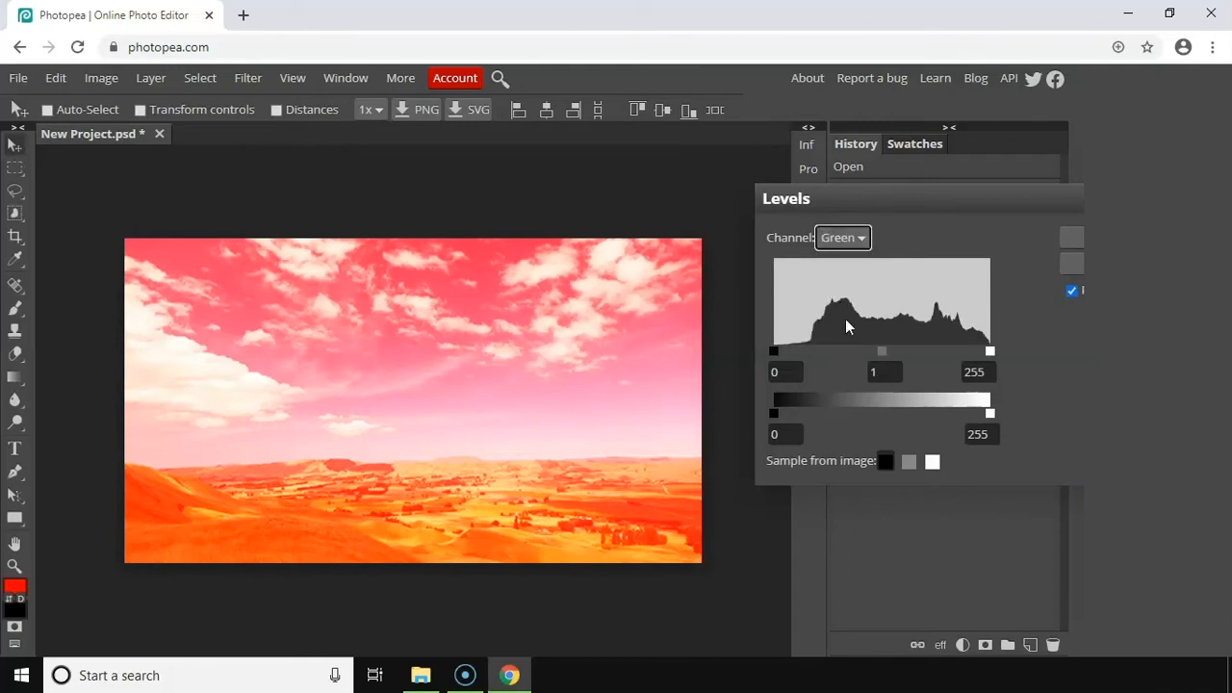
mouse_move(883, 346)
left_mouse_down()
mouse_move(955, 340)
mouse_move(860, 353)
left_mouse_up()
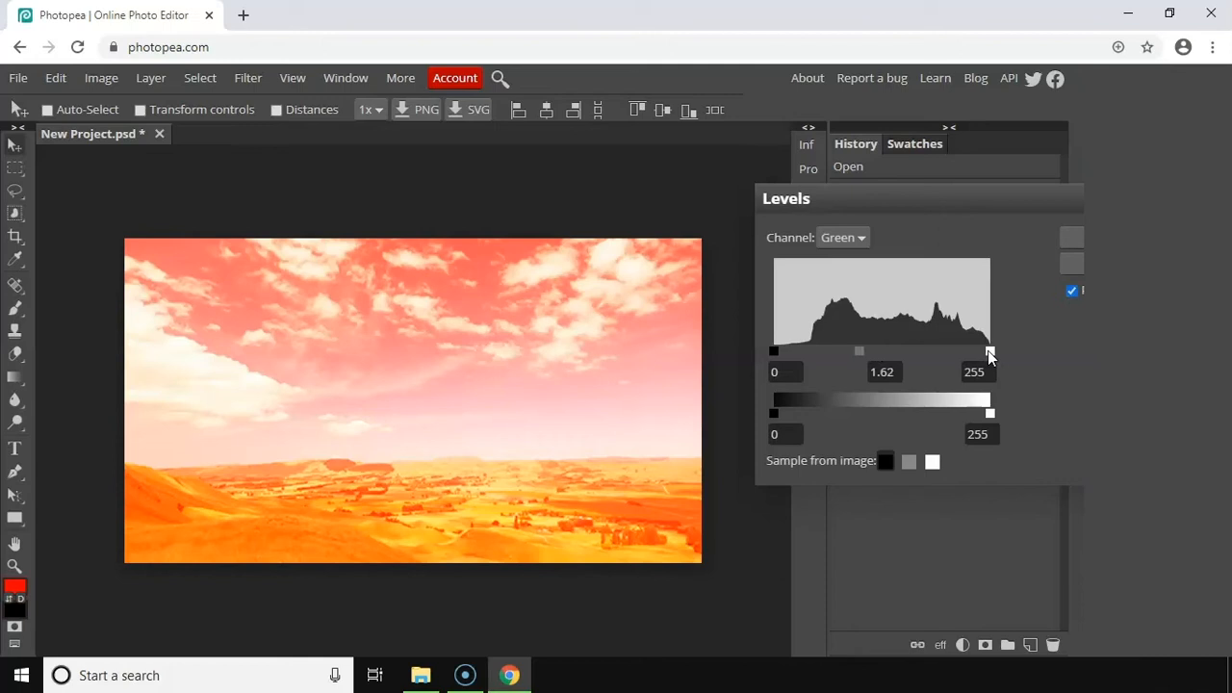
left_click_drag(975, 353, 903, 354)
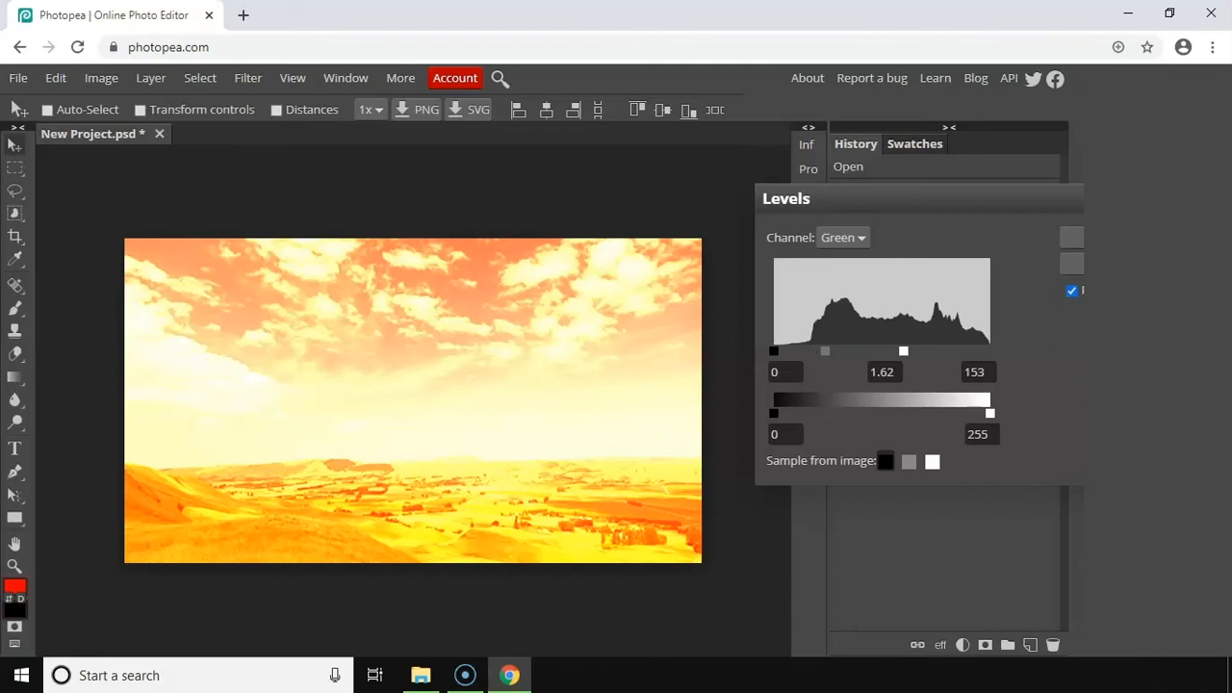
- Reset the Levels settings and leave the adjustment without applying it
left_click(1072, 264)
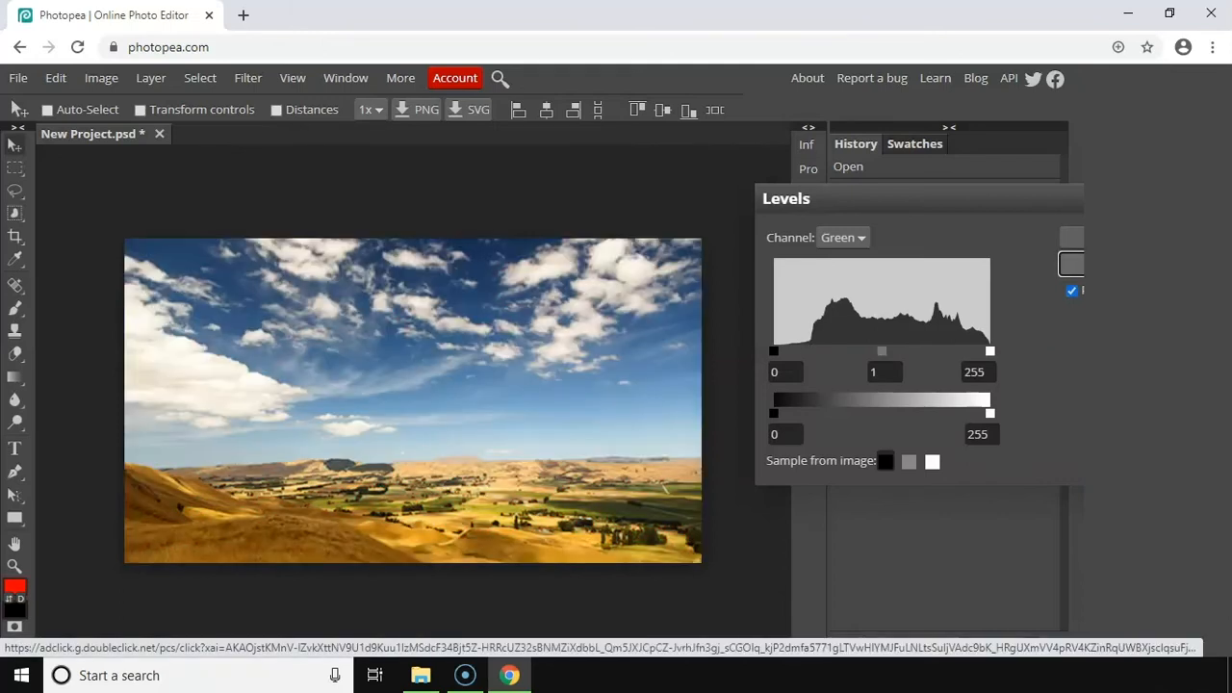
key("Escape")
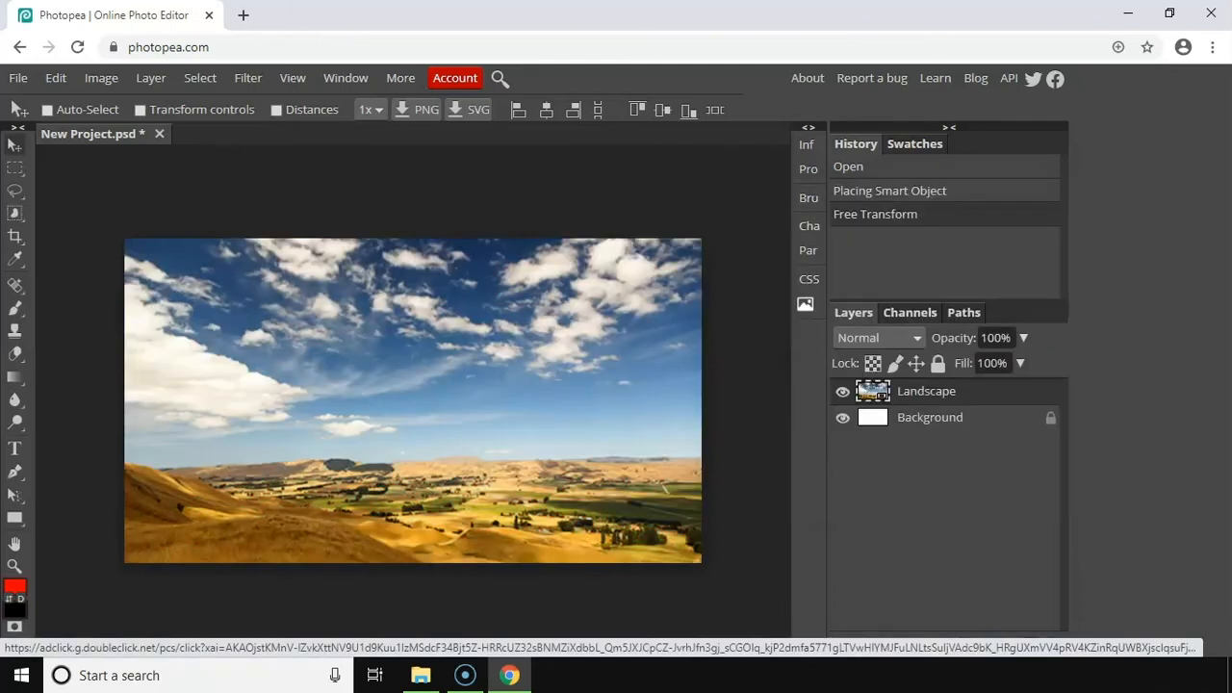
- Start a Curves adjustment on the Landscape layer, try pulling the middle of the RGB curve slightly down, and reset the curve
left_click(105, 81)
mouse_move(118, 103)
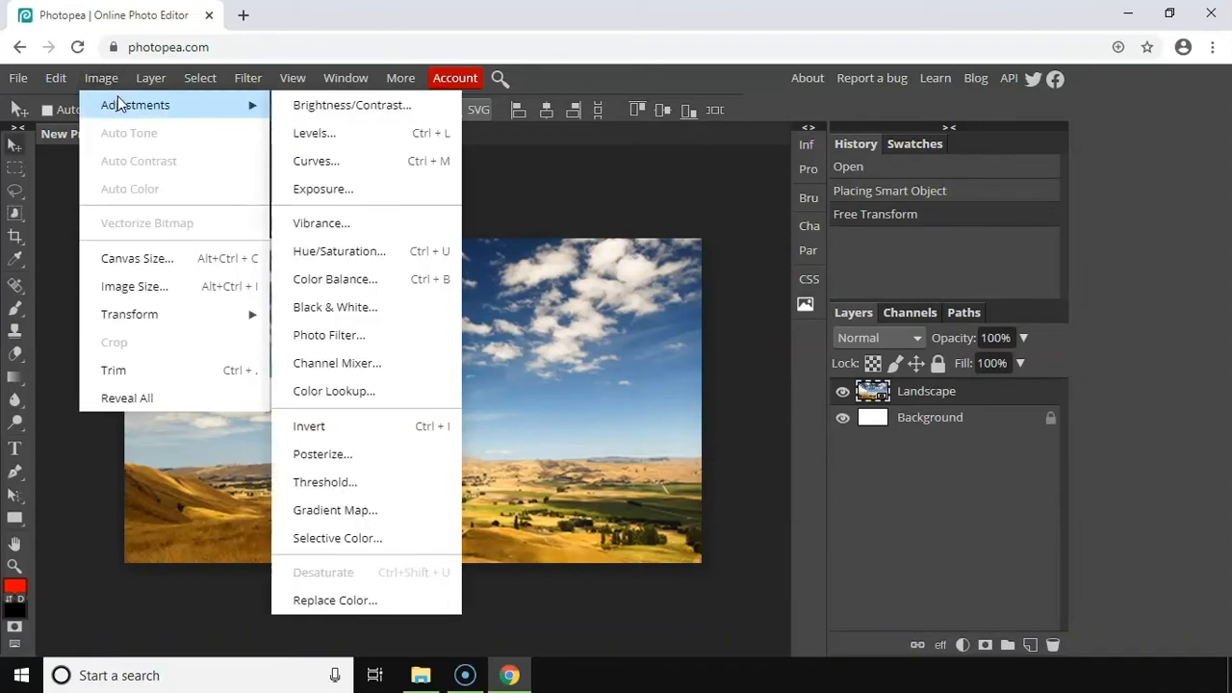
left_click(310, 161)
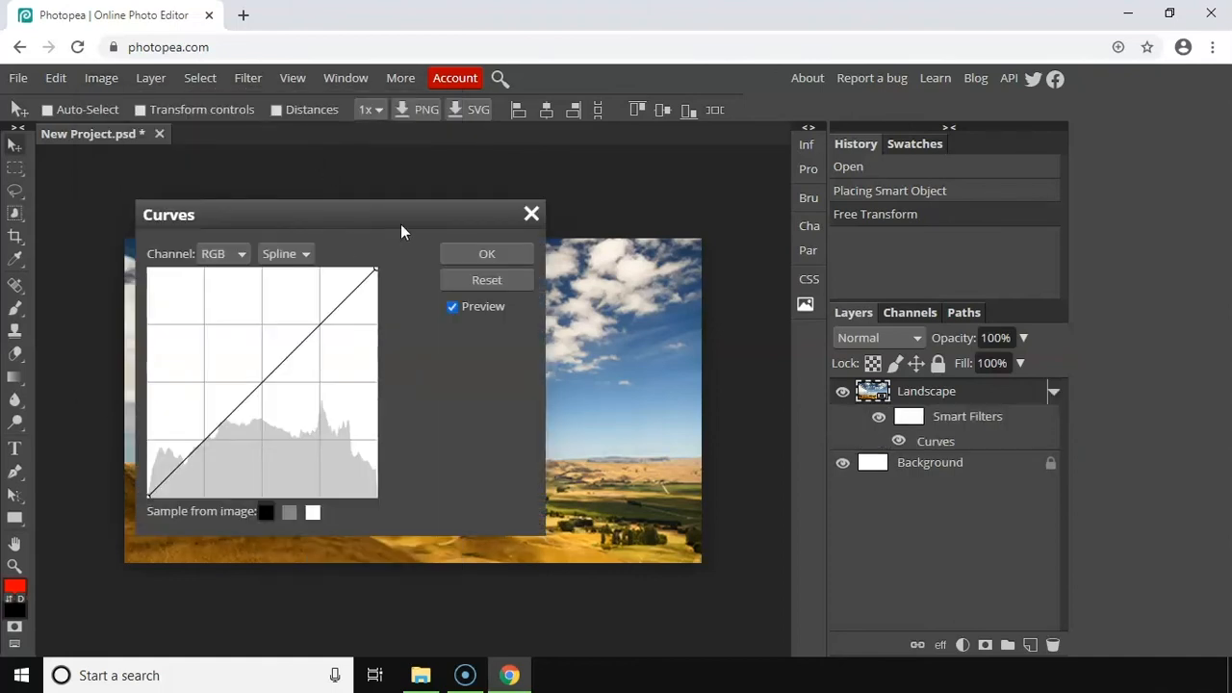
left_click_drag(400, 210, 959, 200)
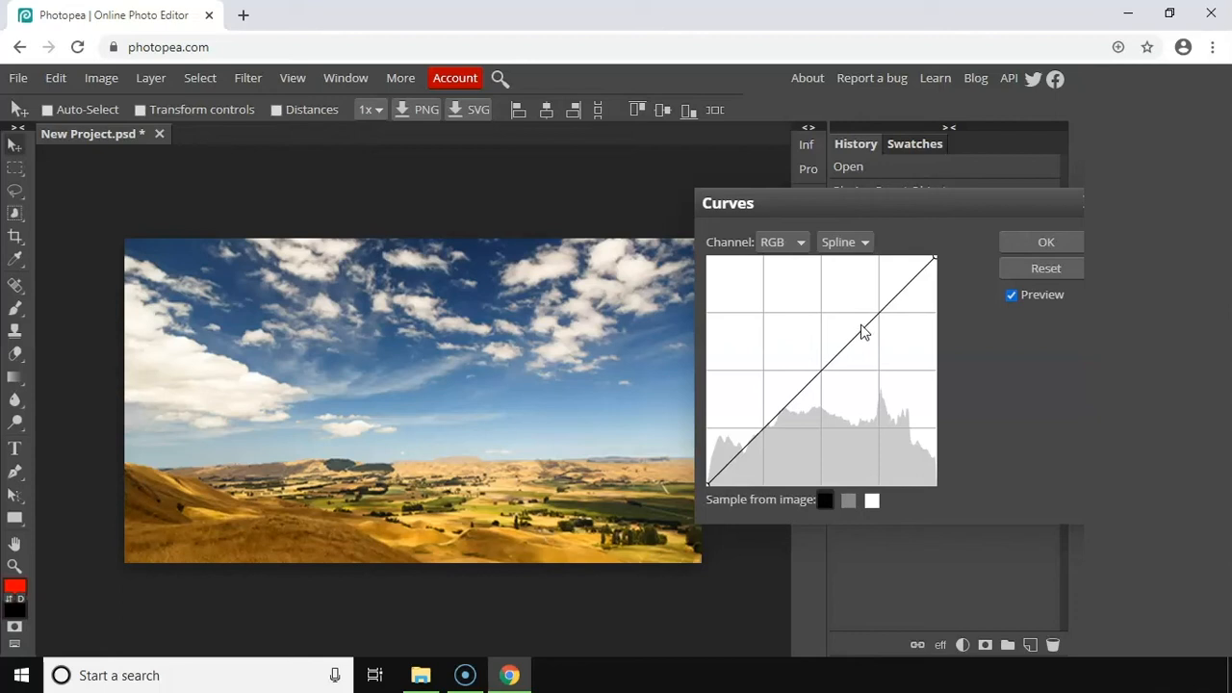
left_click_drag(856, 340, 834, 379)
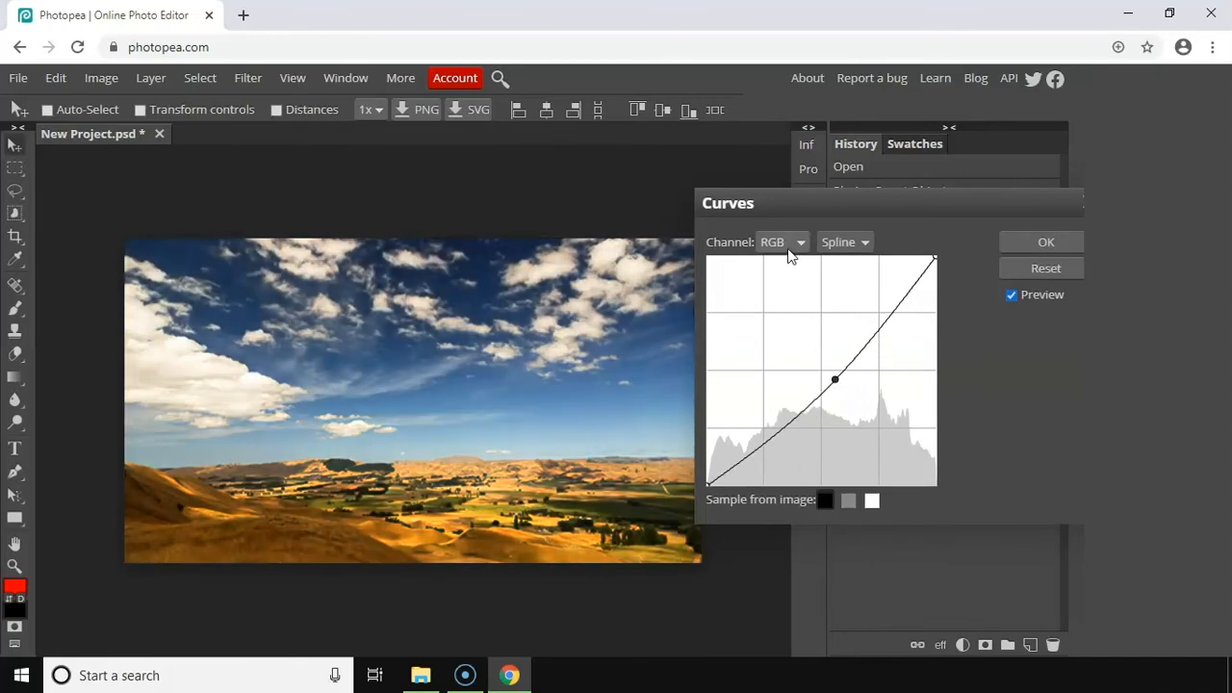
left_click(1012, 275)
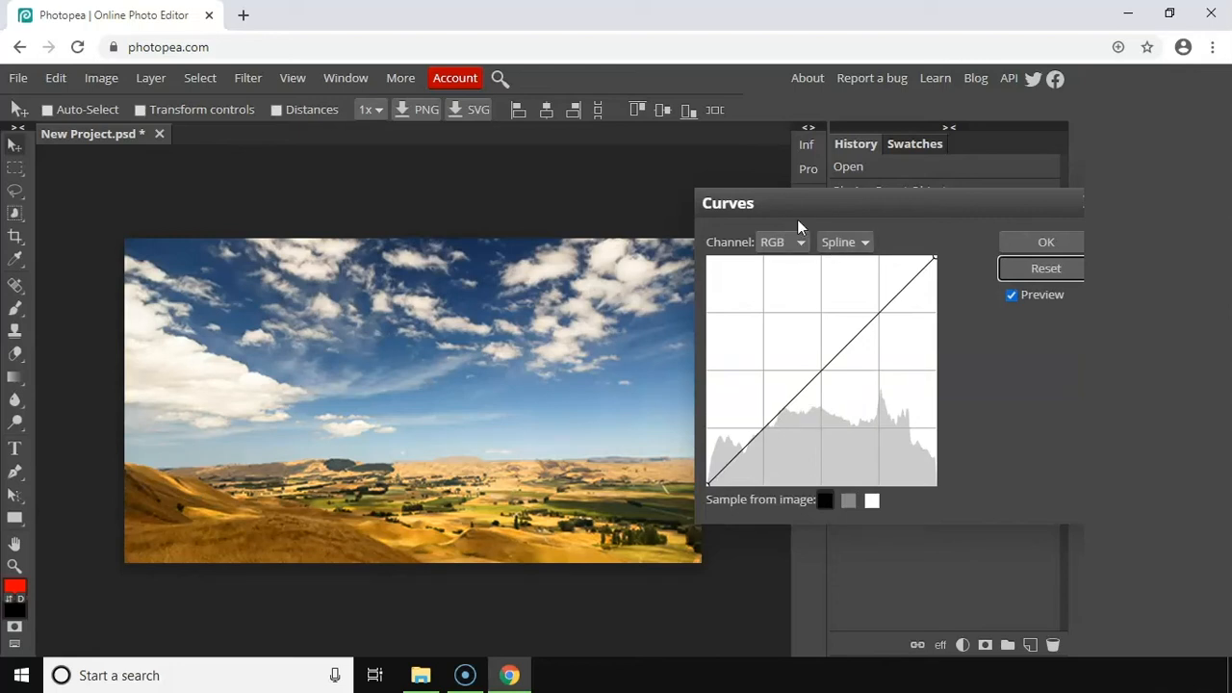
- Try raising the Green channel's curve steeply in the shadows and bending it down past the midtones, and reset it
left_click(793, 241)
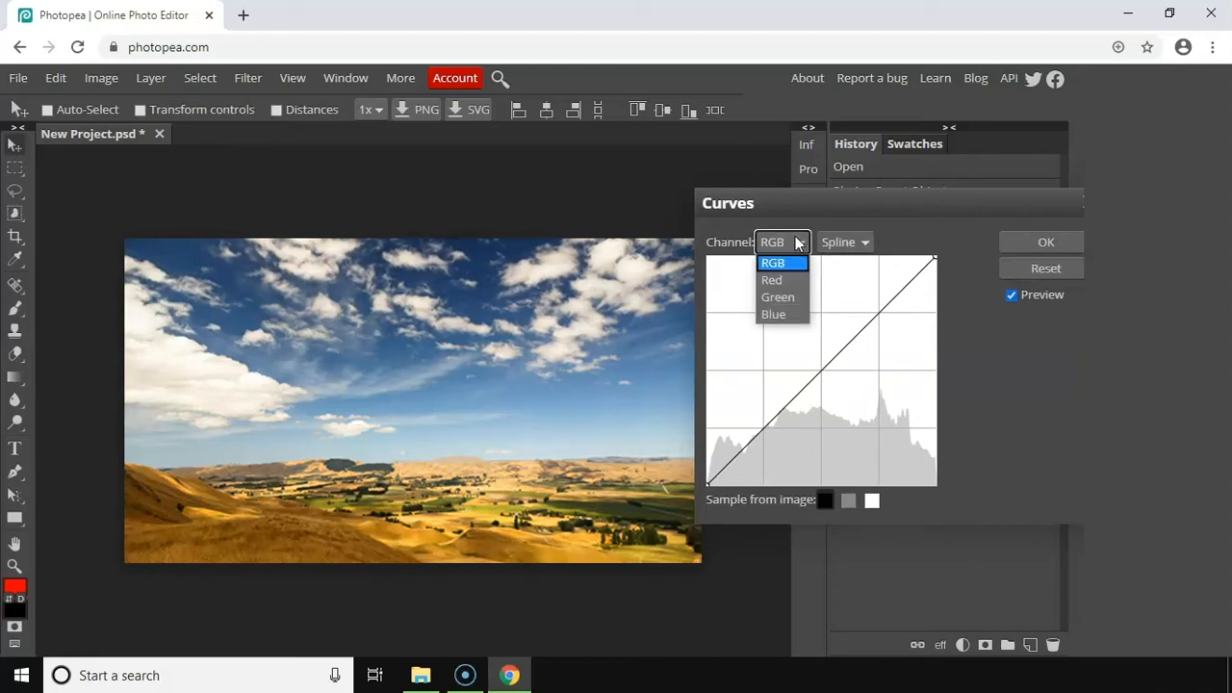
left_click(784, 298)
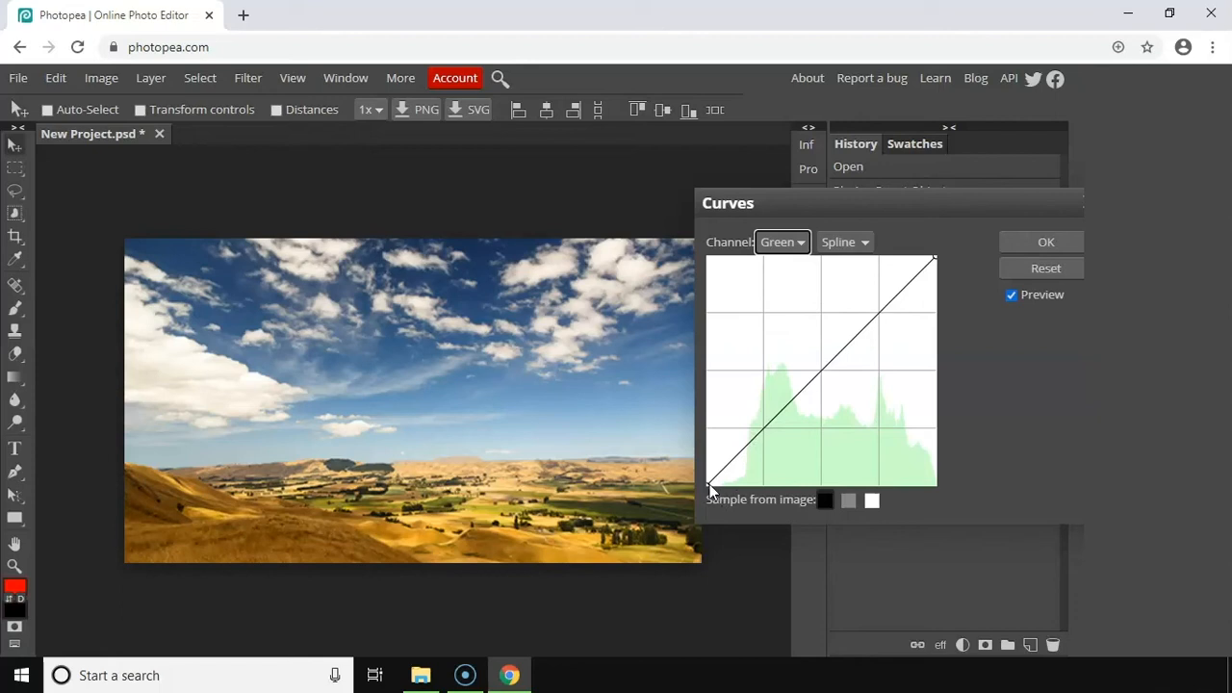
left_click(712, 445)
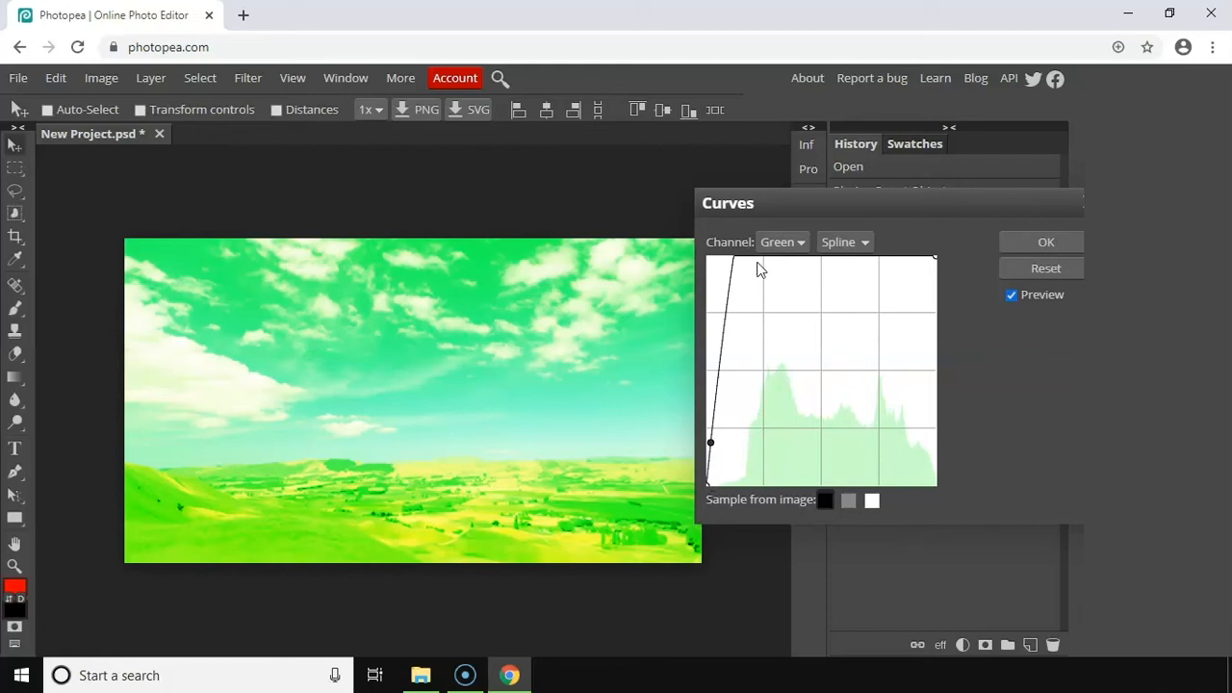
left_click_drag(736, 273, 843, 392)
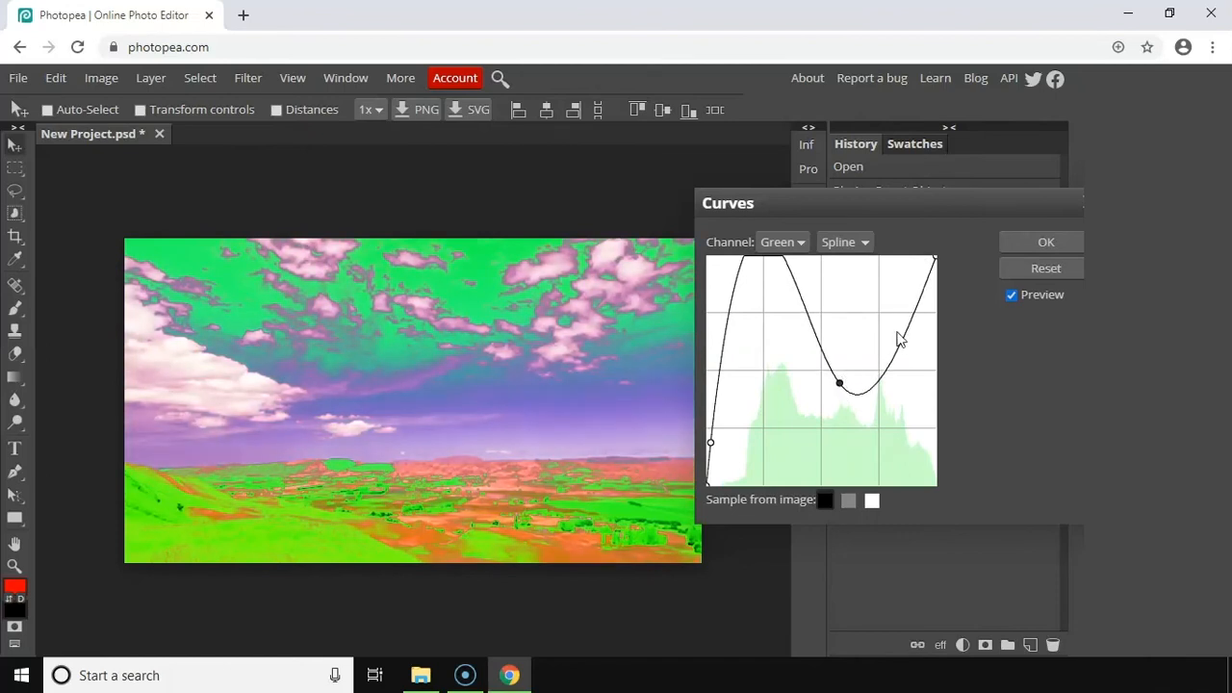
left_click(1042, 274)
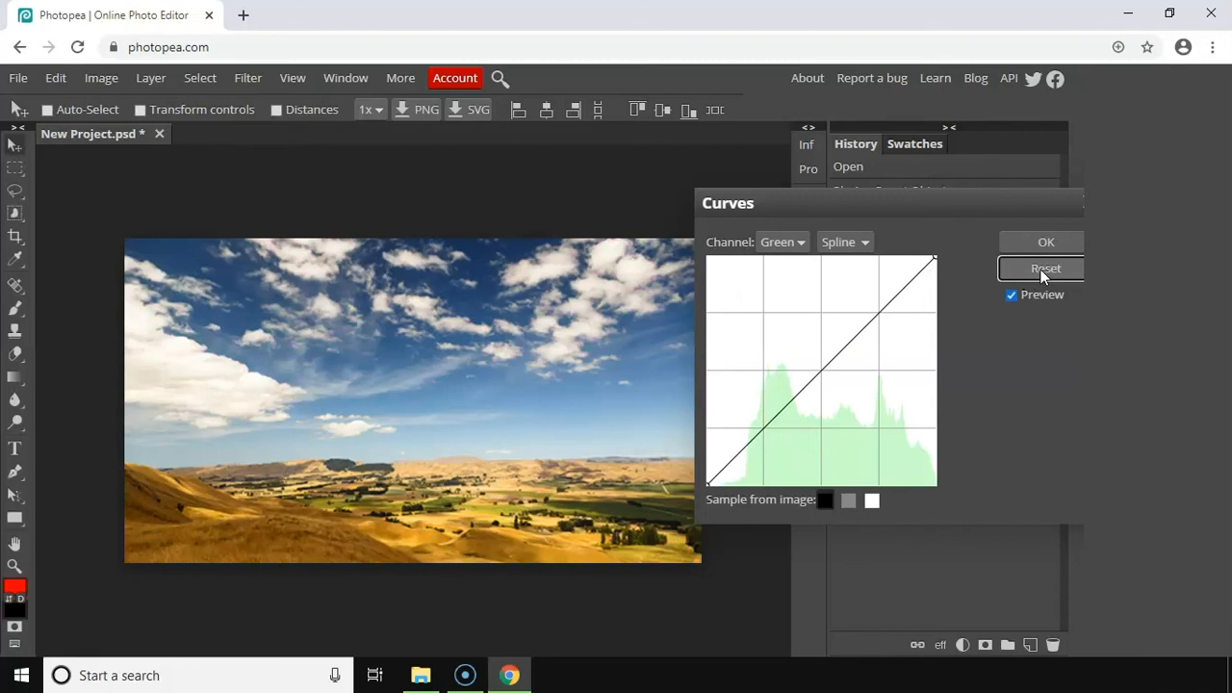
- Try pulling the Blue channel's curve down to its far highlight end, reset it, and close Curves without applying
left_click(783, 245)
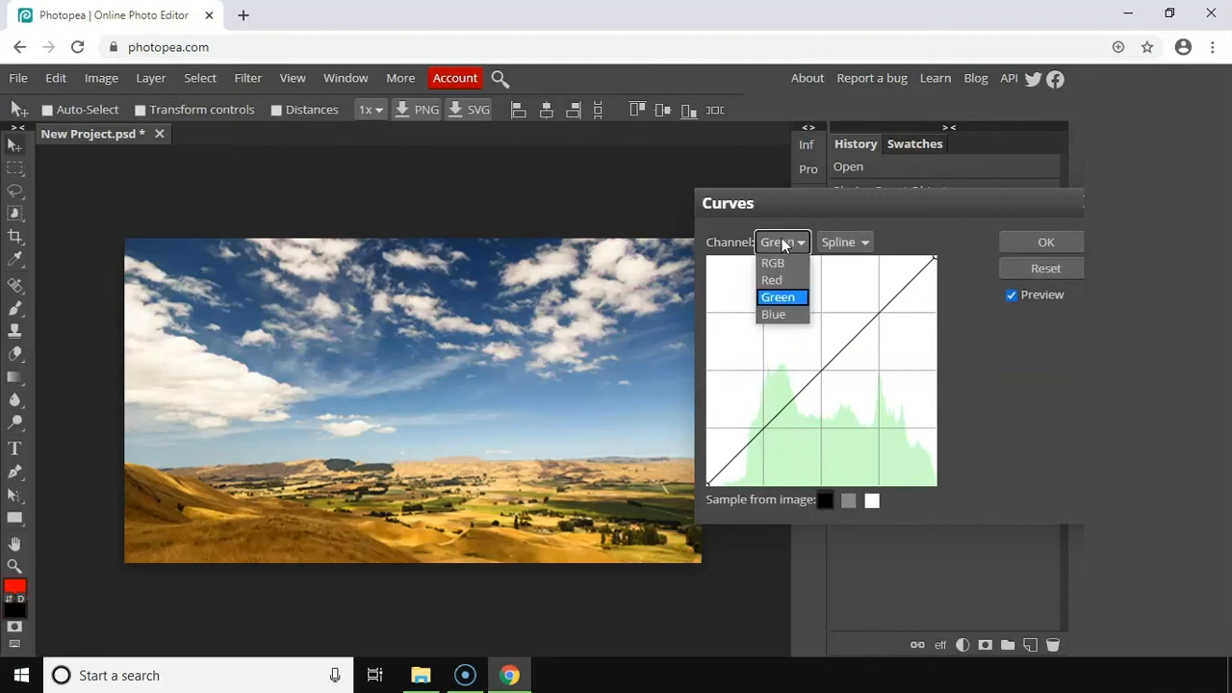
left_click(775, 313)
left_click_drag(784, 405, 931, 447)
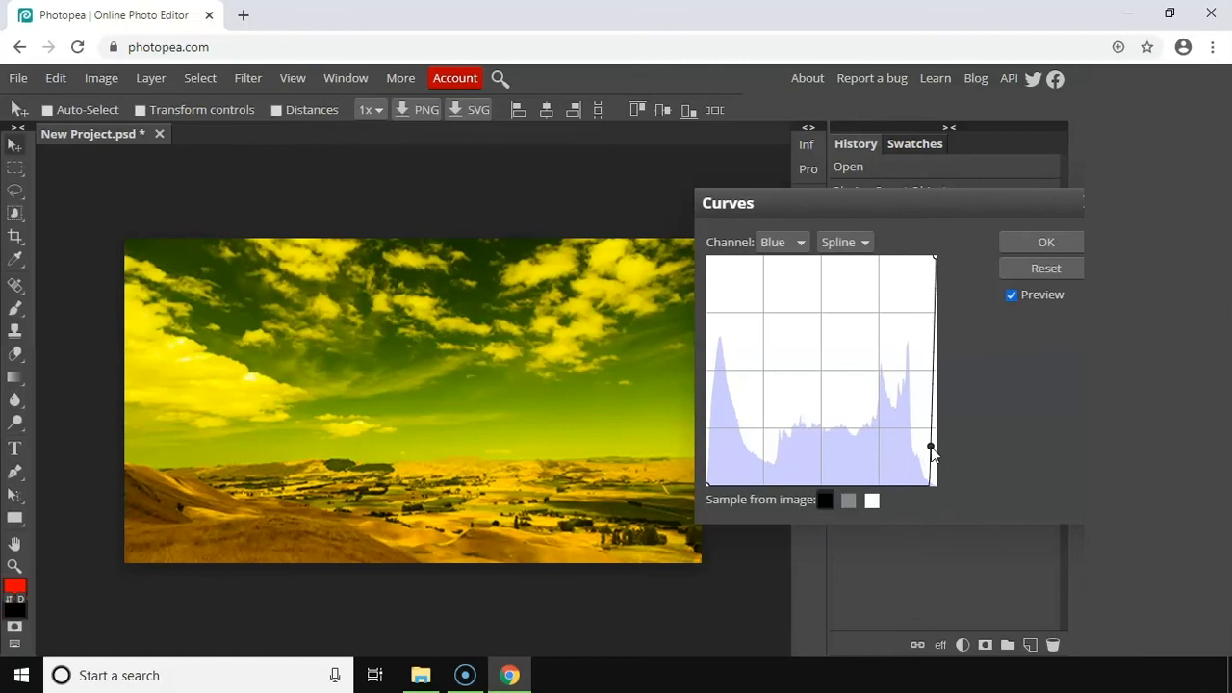
left_click(1042, 269)
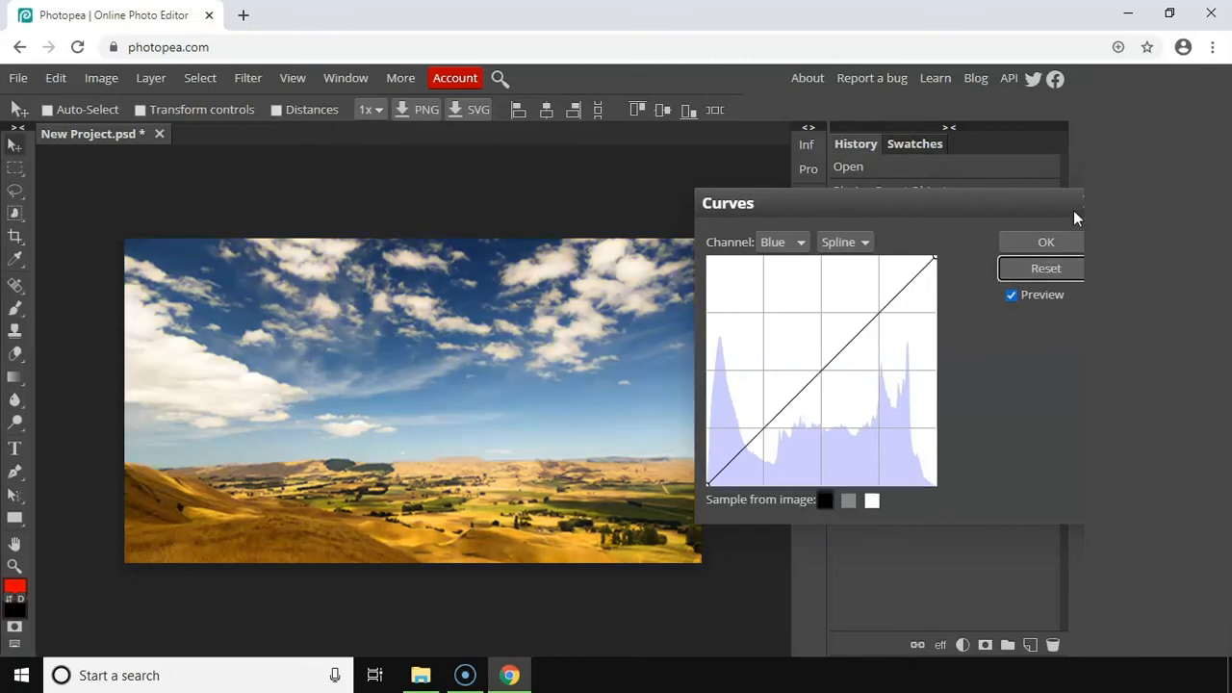
left_click(1079, 199)
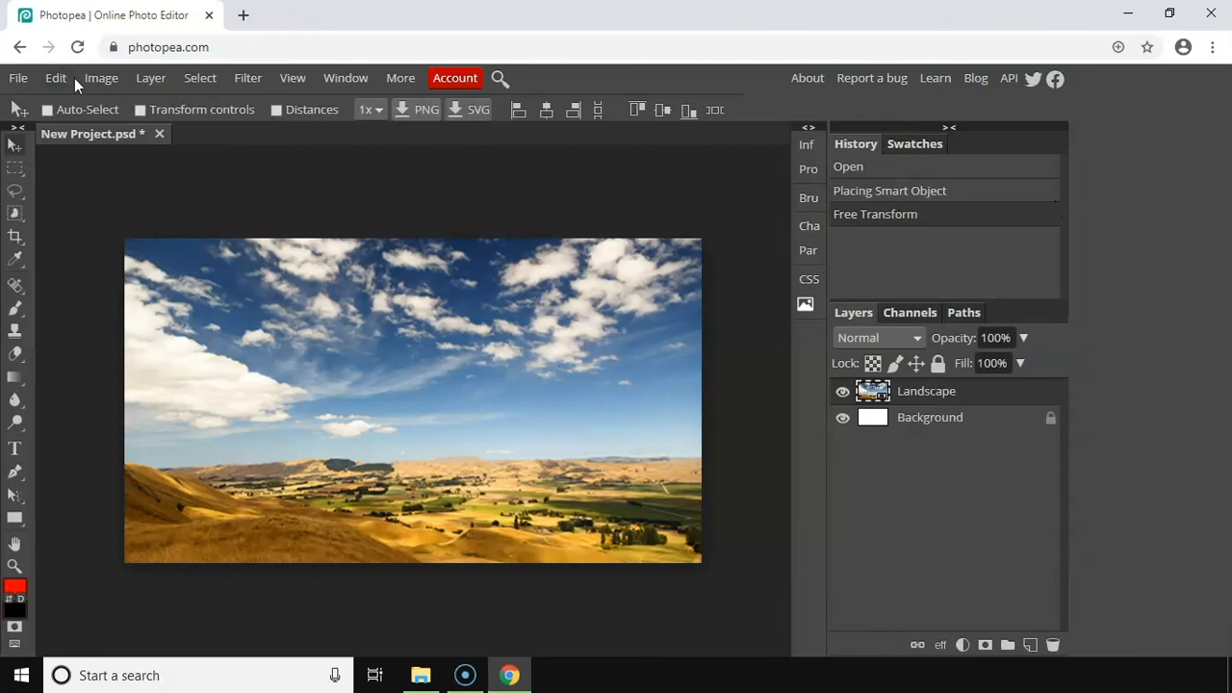
- Try a Vibrance adjustment on the Landscape layer with vibrance -2 and saturation at 100 and at -100
left_click(99, 78)
mouse_move(135, 104)
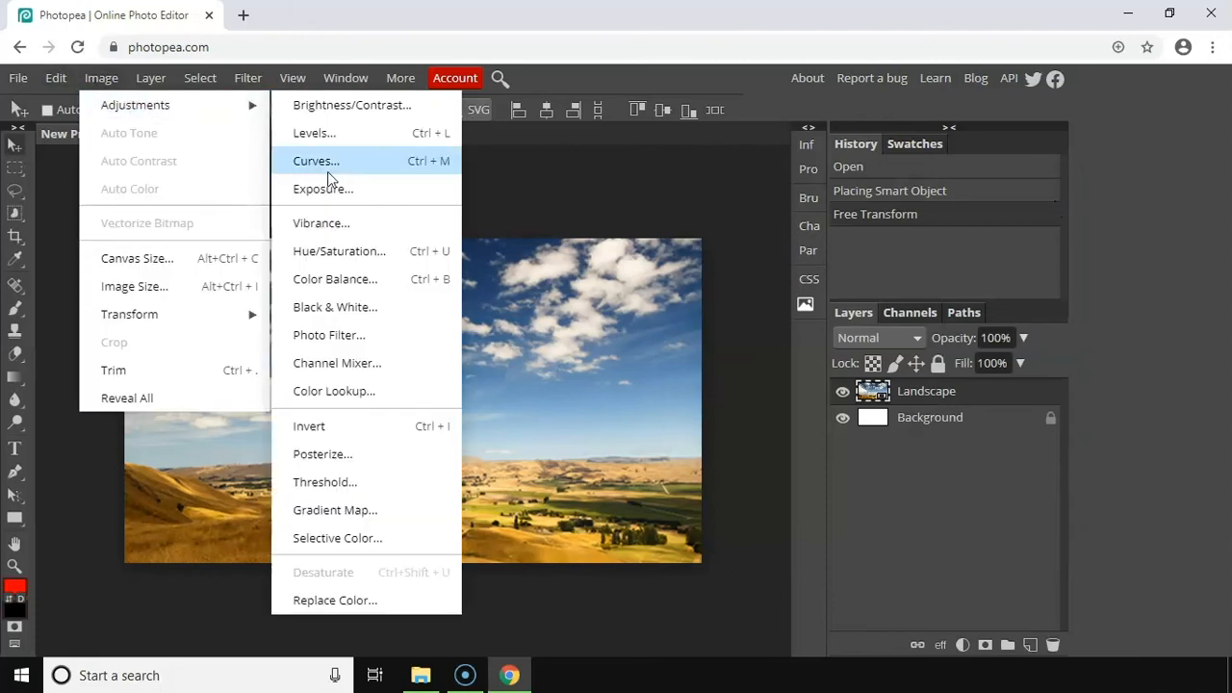
left_click(361, 230)
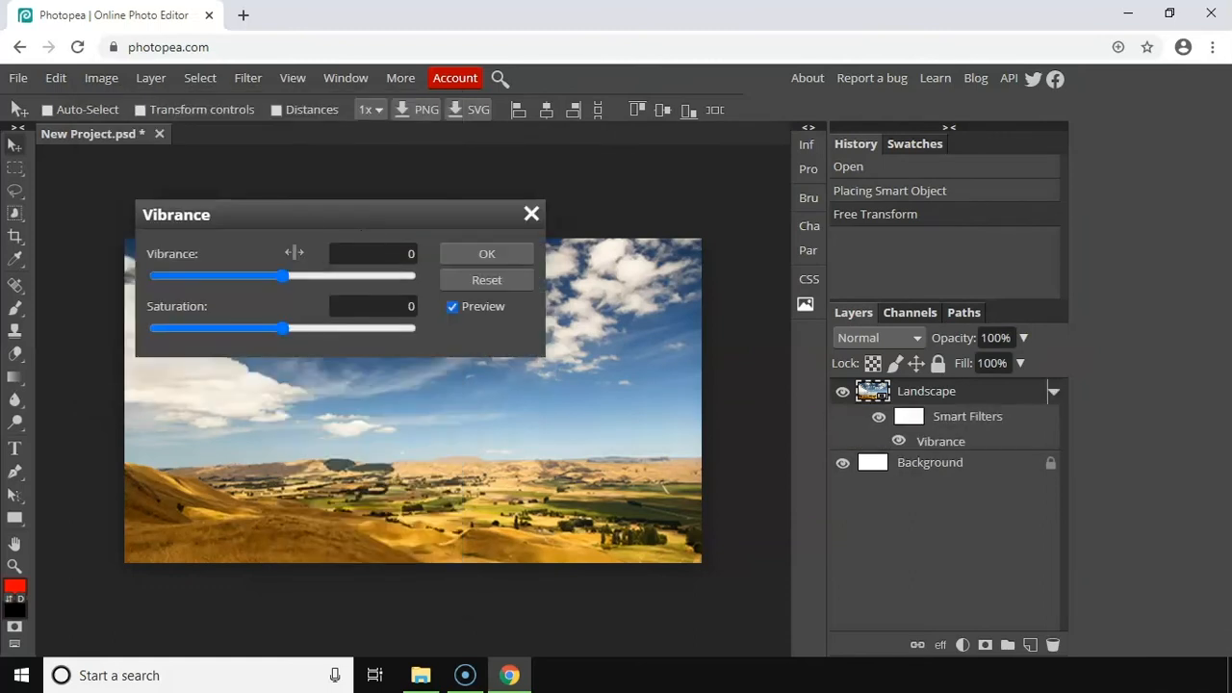
left_click_drag(307, 216, 910, 187)
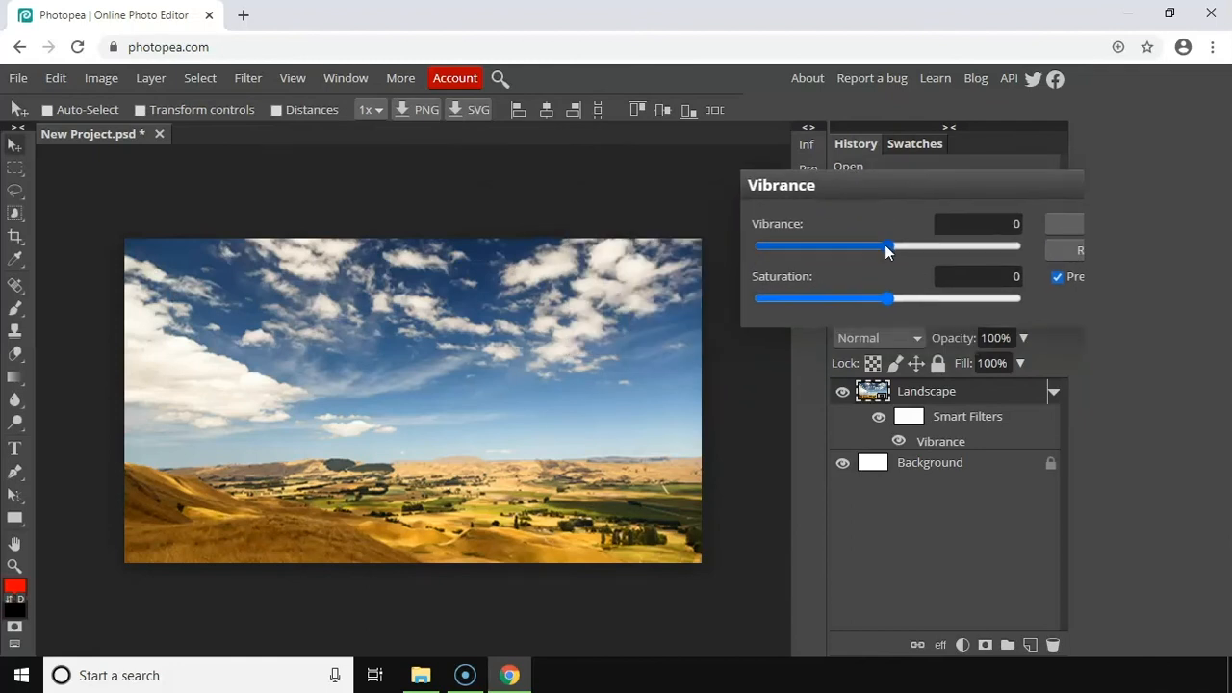
mouse_move(886, 246)
left_mouse_down()
mouse_move(1033, 239)
mouse_move(756, 249)
mouse_move(885, 252)
left_mouse_up()
left_click_drag(885, 297, 1021, 298)
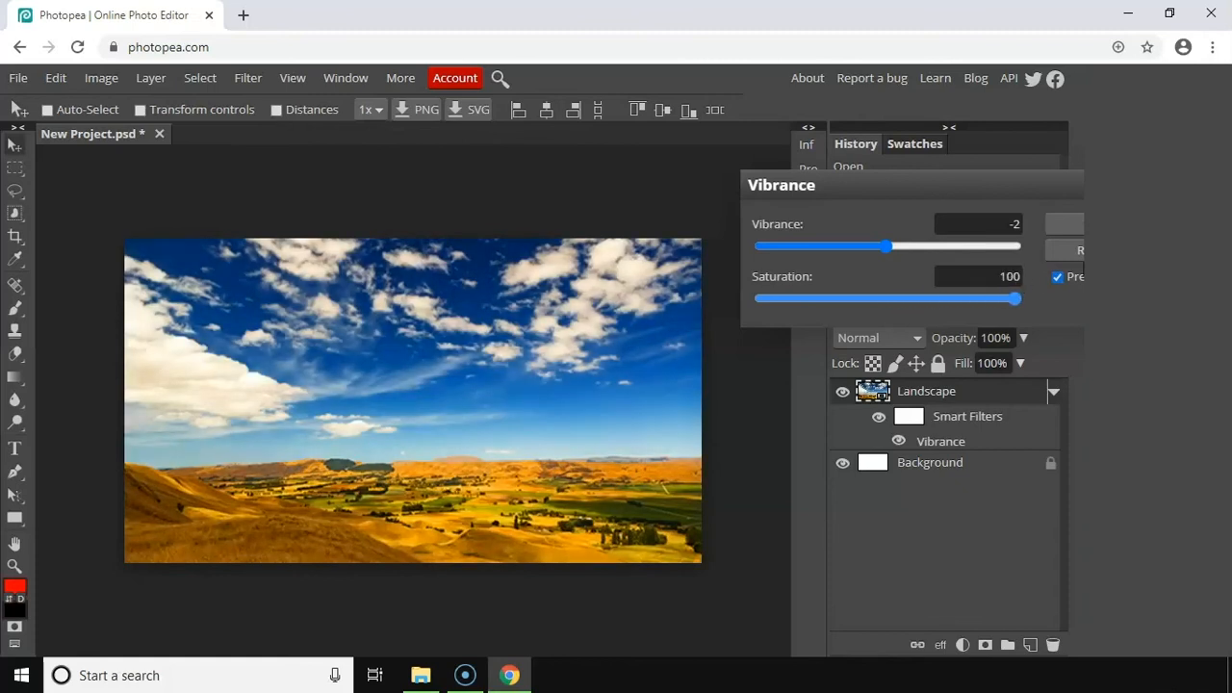
left_click_drag(1027, 297, 731, 297)
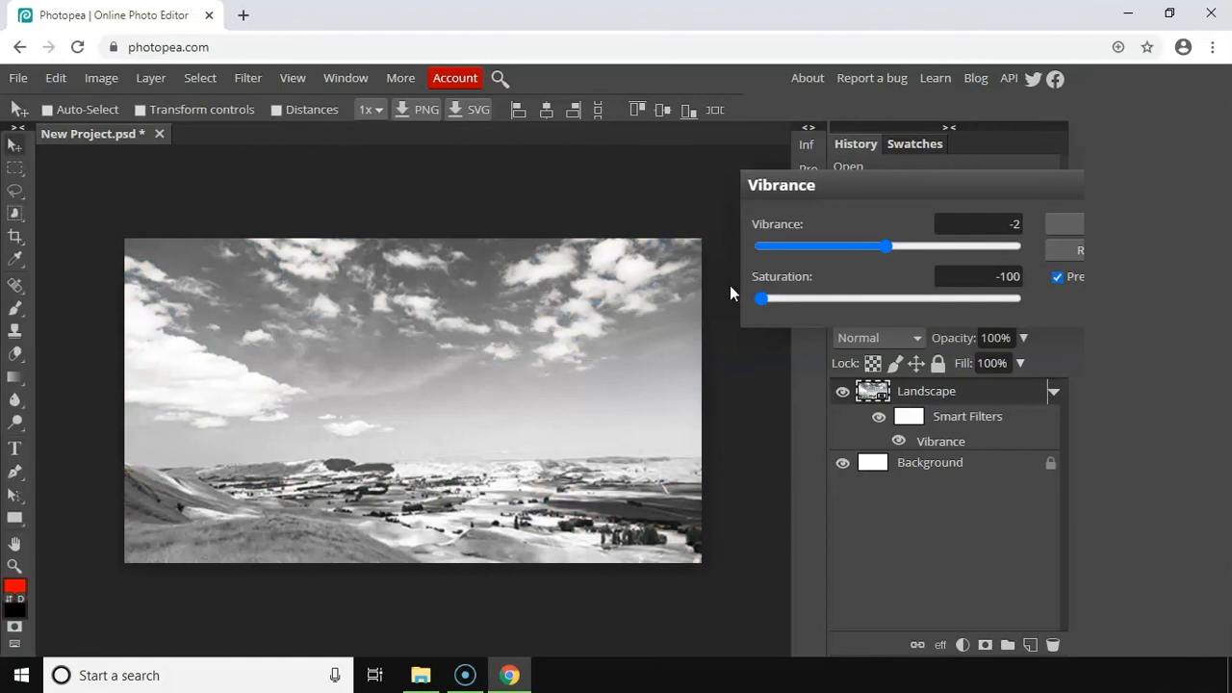
- Close the Vibrance settings and undo the Vibrance adjustment
right_click(1080, 221)
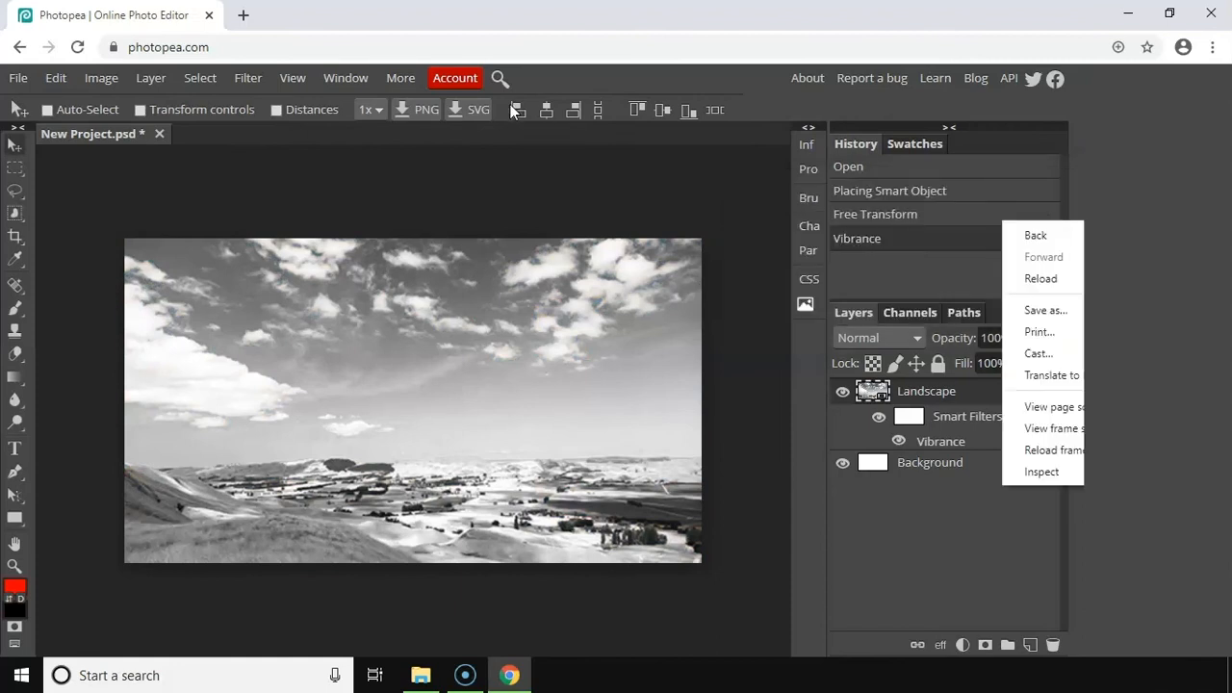
left_click(432, 190)
key("ctrl+z")
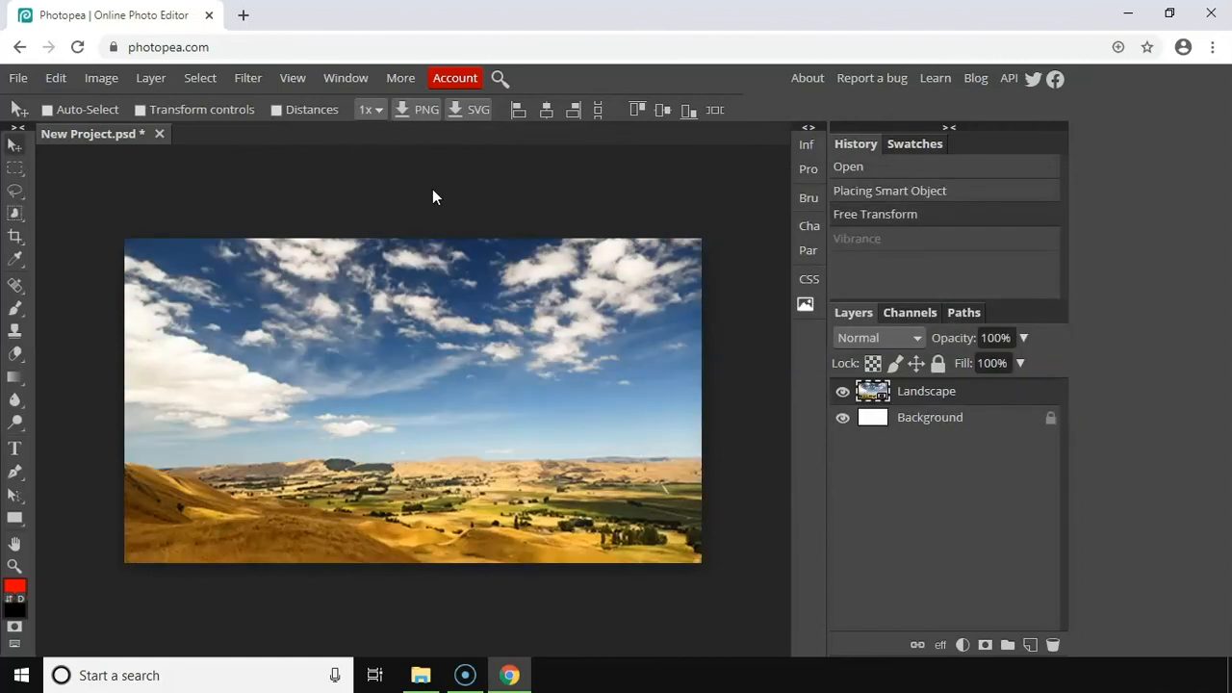
- Start a Hue/Saturation adjustment on the Landscape layer and try shifting the Master hue to 140 and to -180
left_click(106, 77)
mouse_move(125, 105)
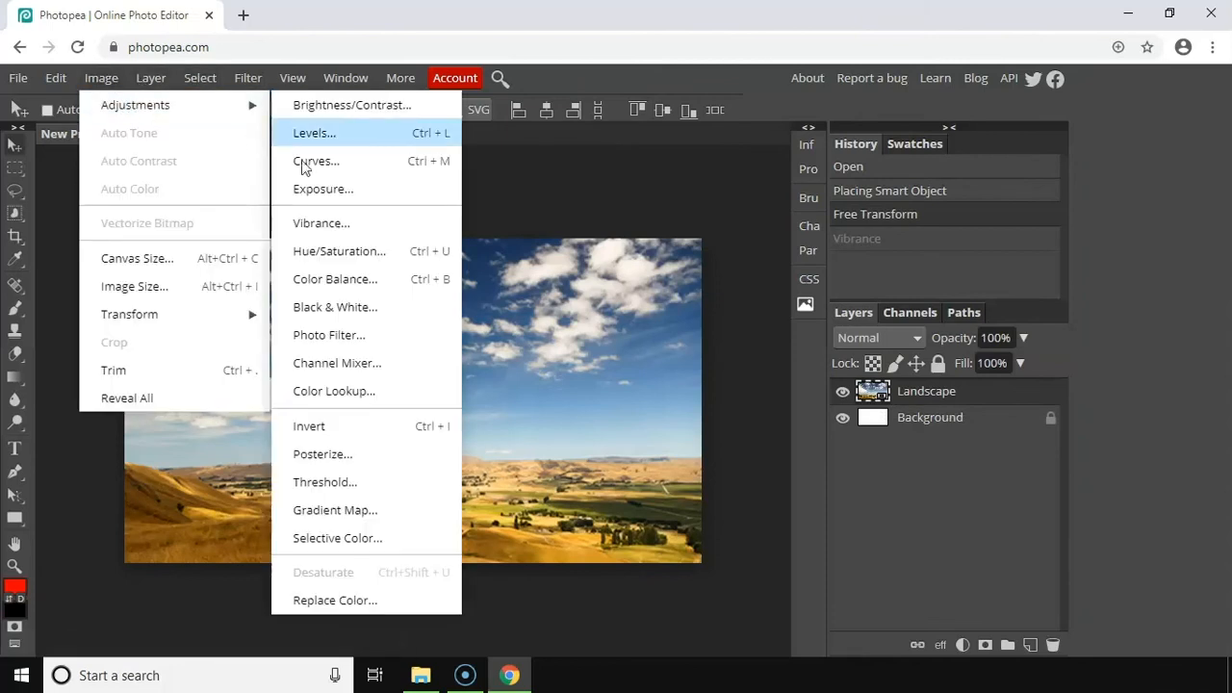
left_click(360, 252)
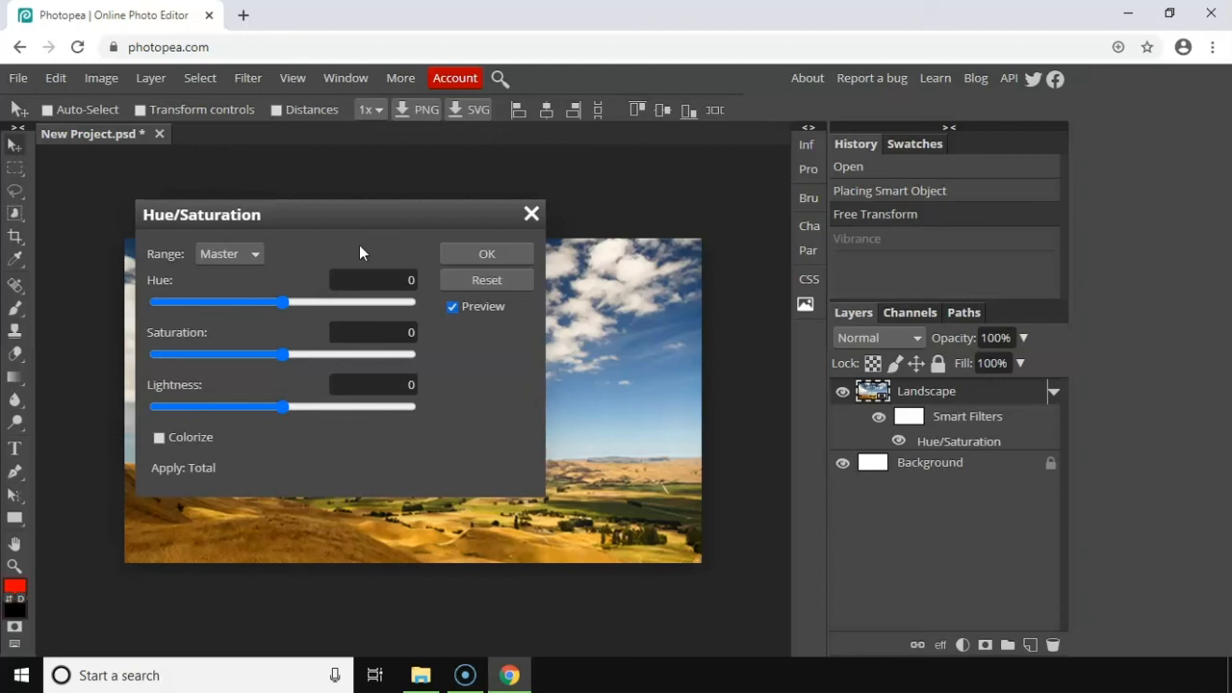
left_click_drag(352, 213, 906, 227)
left_click_drag(838, 310, 926, 301)
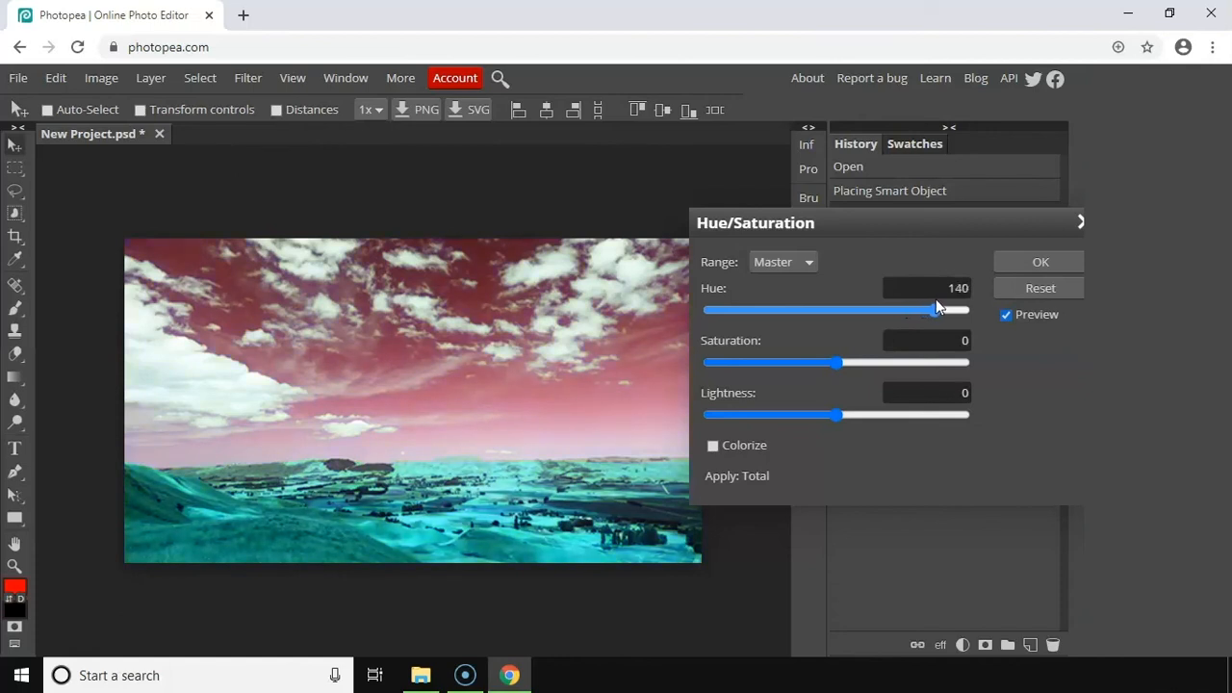
left_click_drag(942, 305, 679, 337)
- Try Master saturation 72 with a lower lightness, reset all Hue/Saturation values, and close the adjustment without applying
left_click_drag(831, 358, 928, 354)
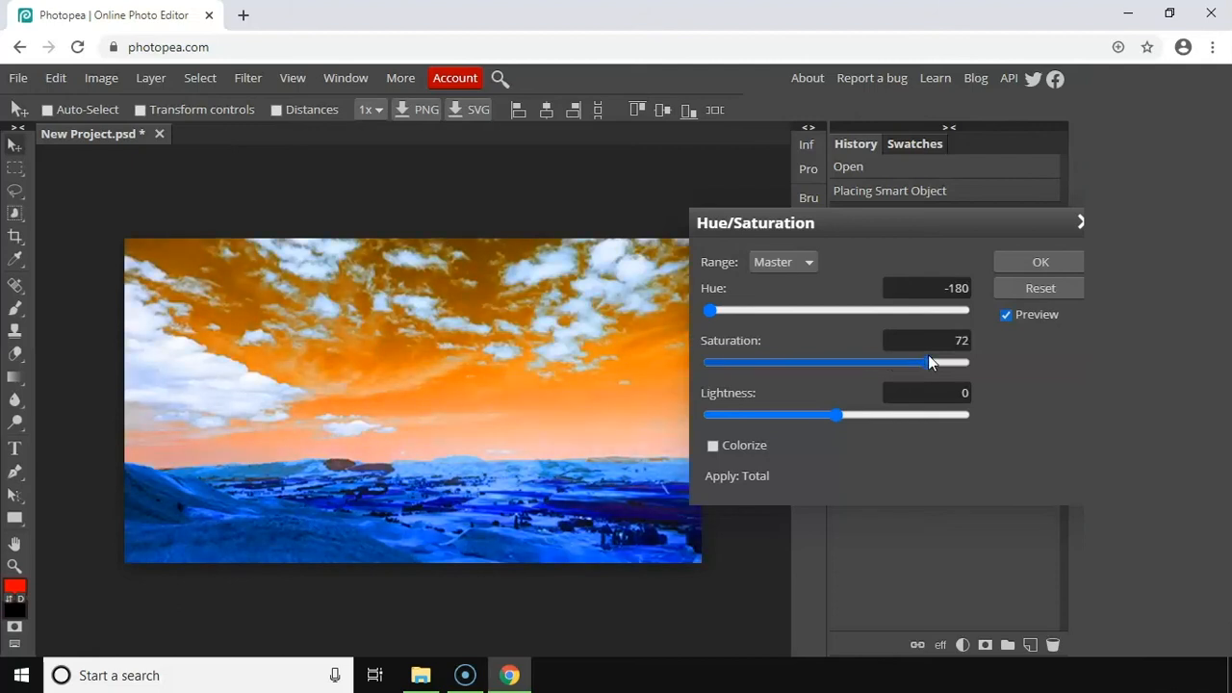
left_click_drag(840, 416, 807, 407)
left_click(1033, 282)
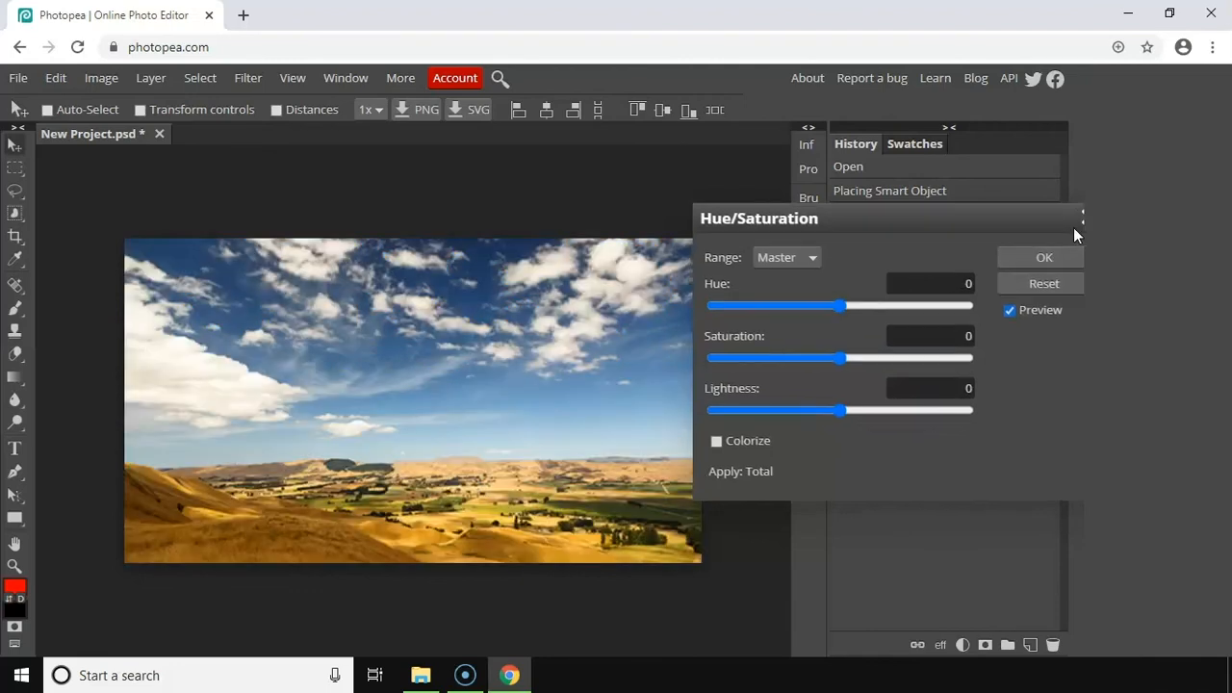
left_click(1079, 223)
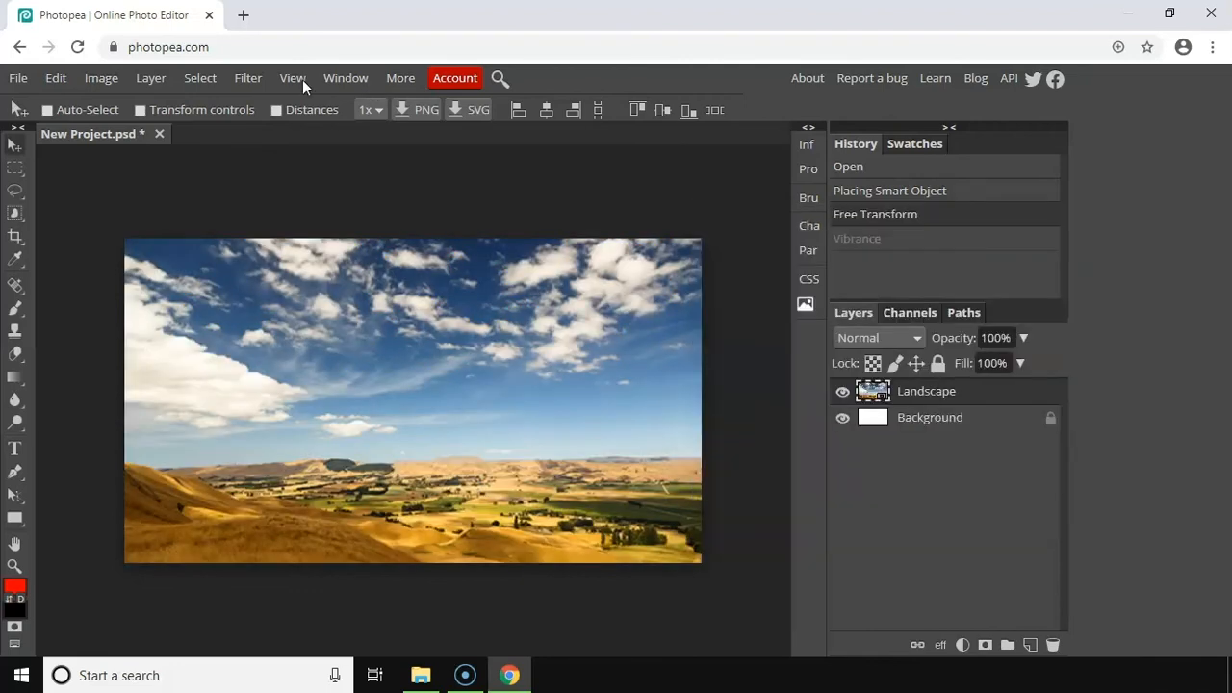
- Apply a Color Balance adjustment to the Landscape layer's shadows with red 47, green 47 and blue 48, preserving luminosity
left_click(104, 83)
mouse_move(145, 104)
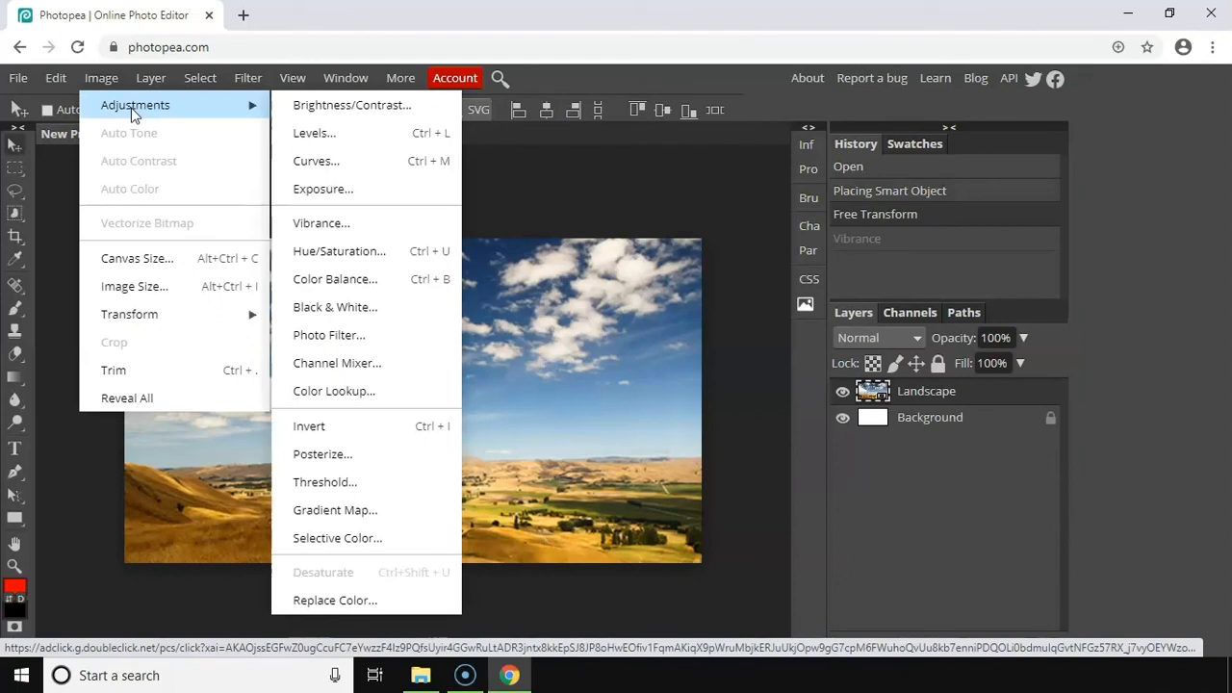
left_click(370, 287)
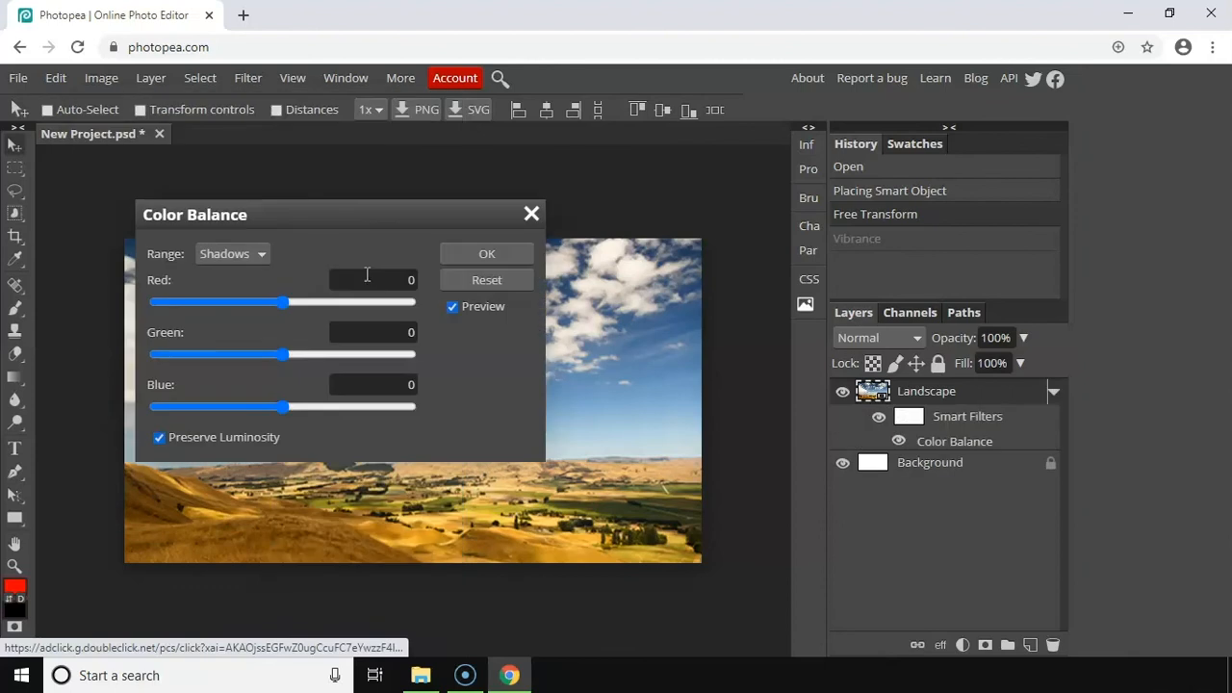
left_click_drag(370, 218, 953, 207)
left_click_drag(874, 287, 927, 289)
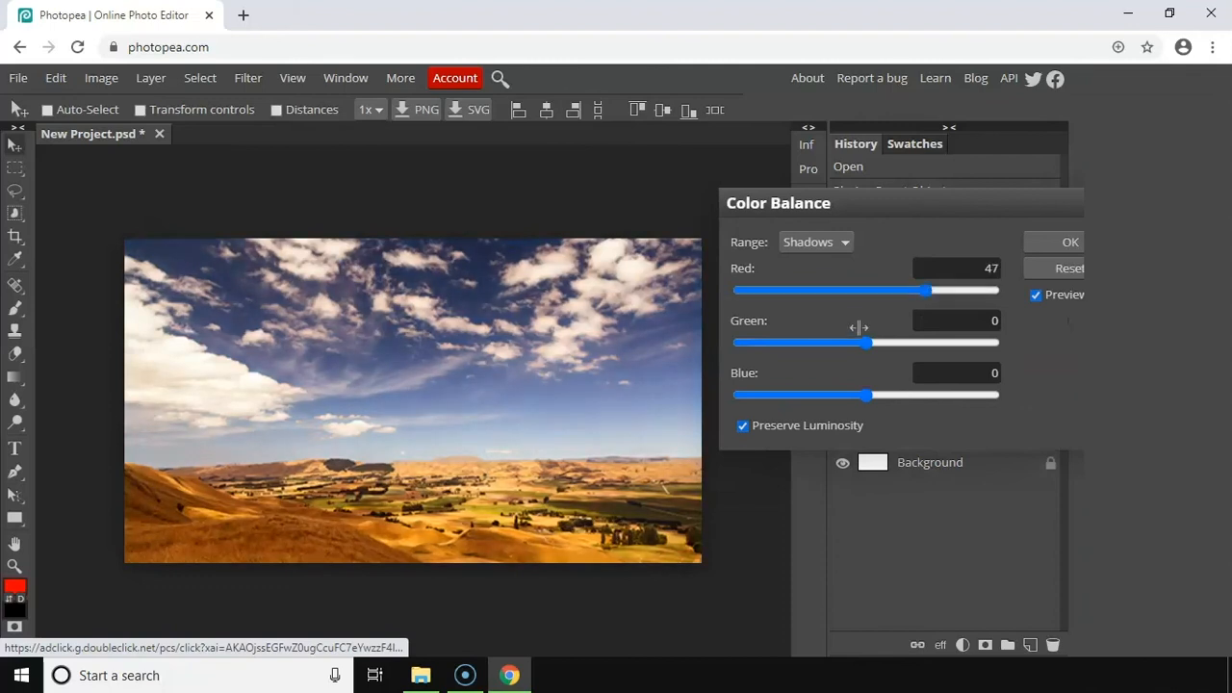
left_click_drag(864, 342, 926, 343)
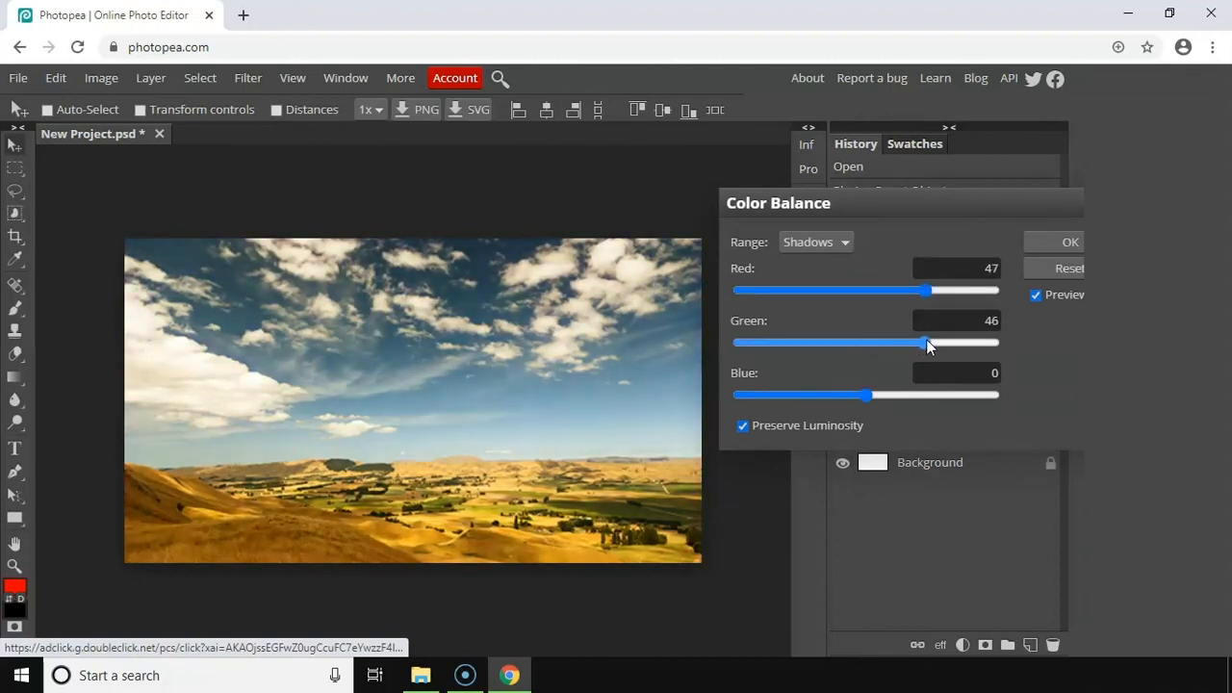
left_click_drag(876, 393, 927, 391)
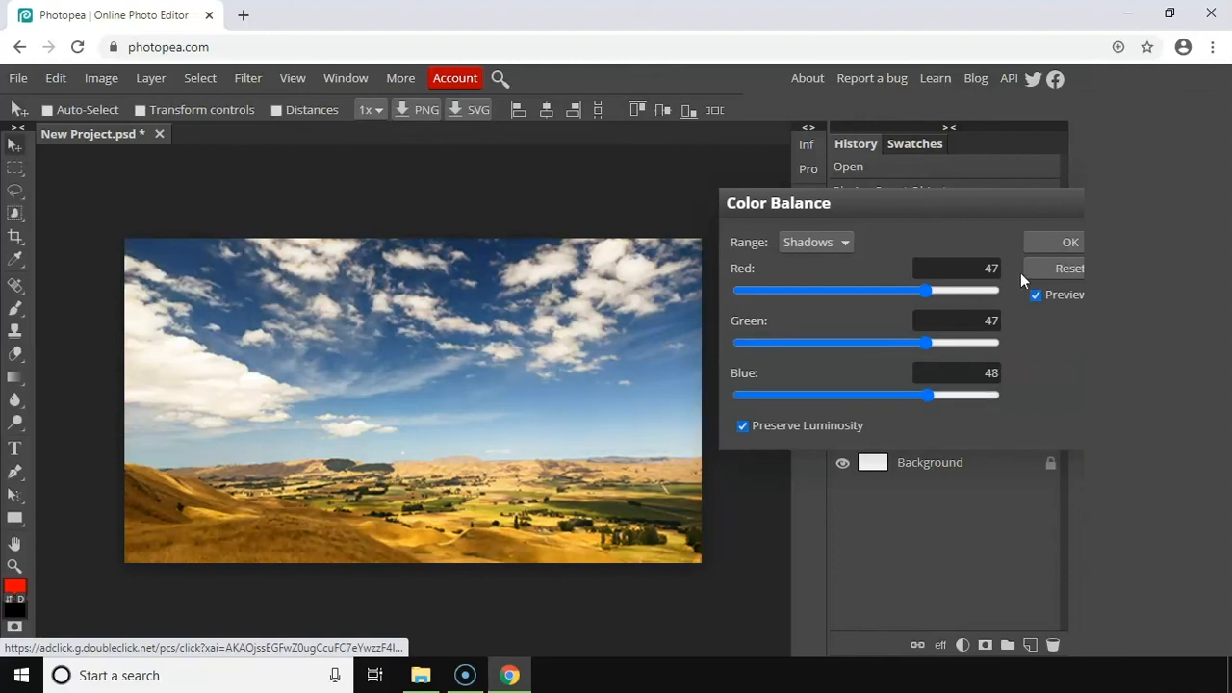
left_click(1059, 244)
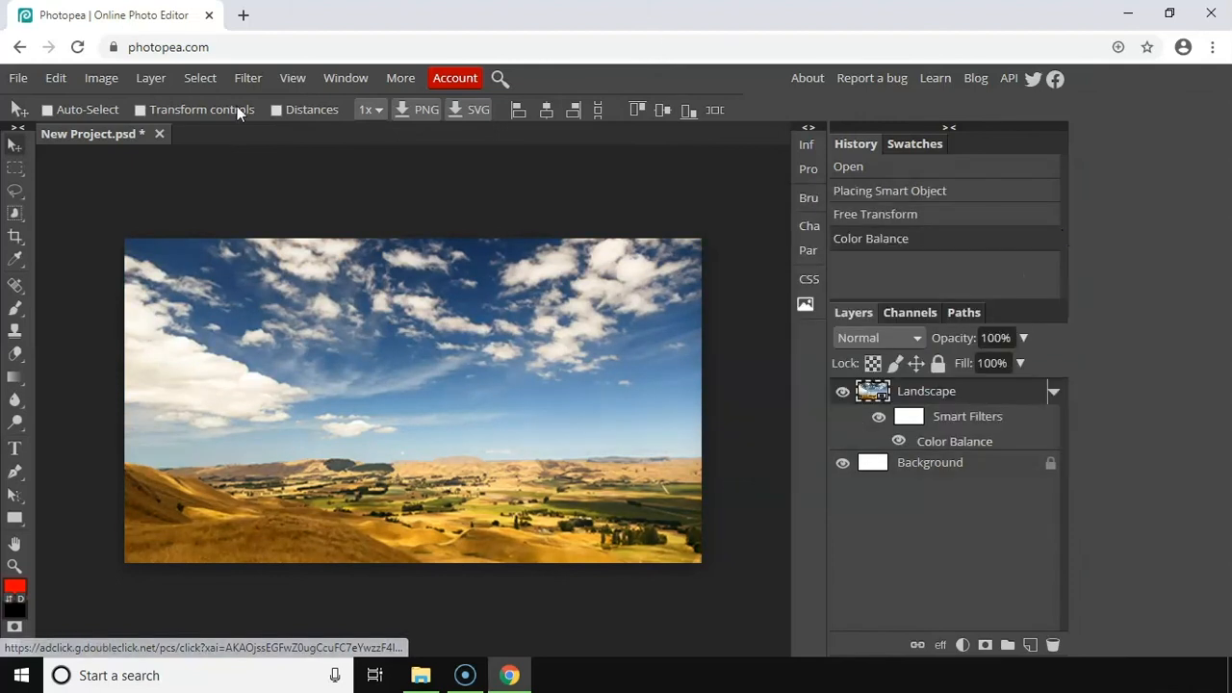
- Try an orange Photo Filter with a different density on the Landscape layer, reset its values, and close it without applying
left_click(102, 77)
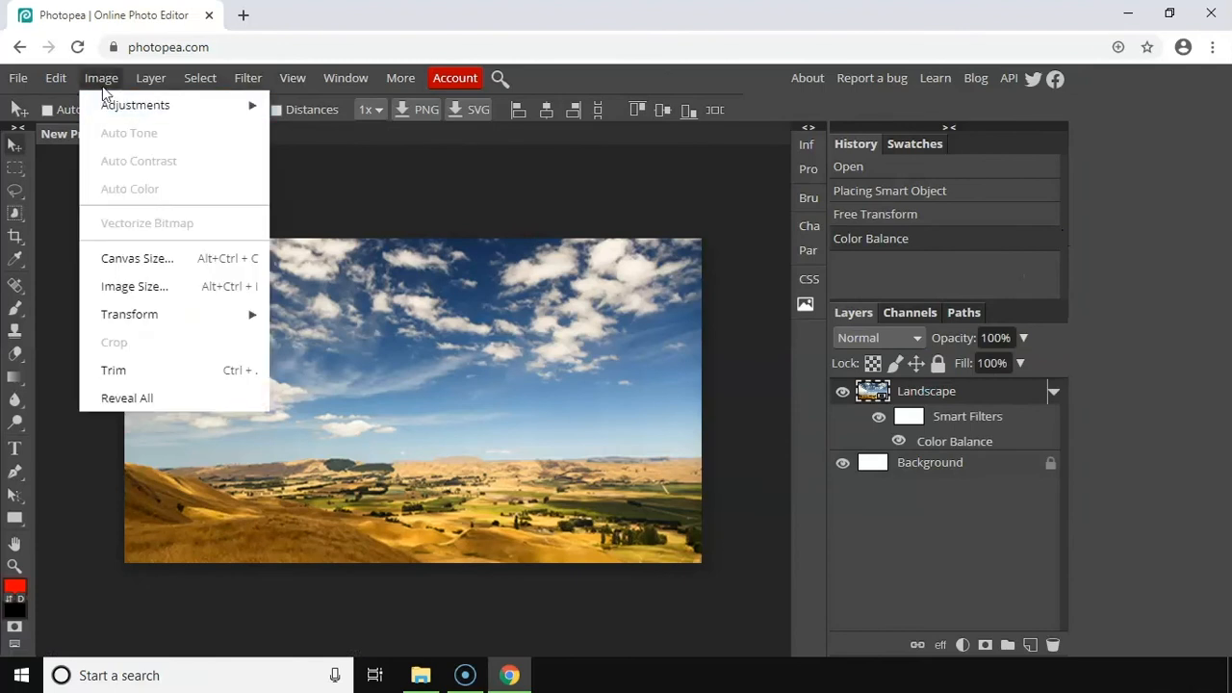
left_click(120, 106)
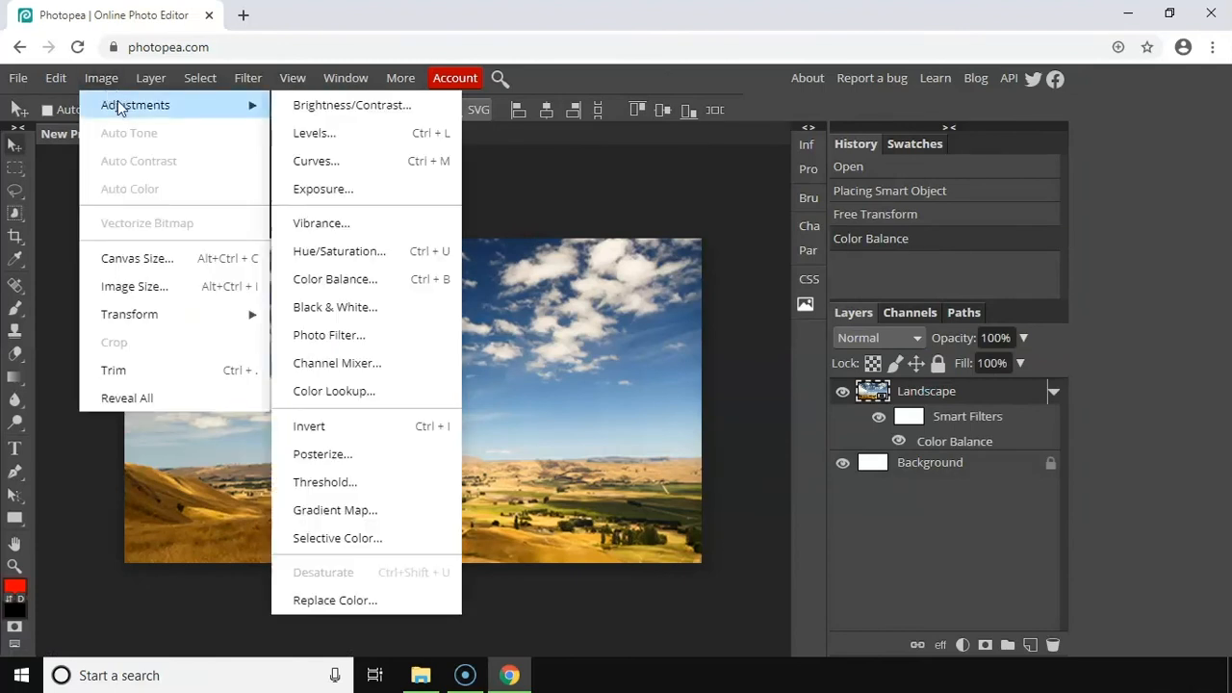
left_click(341, 338)
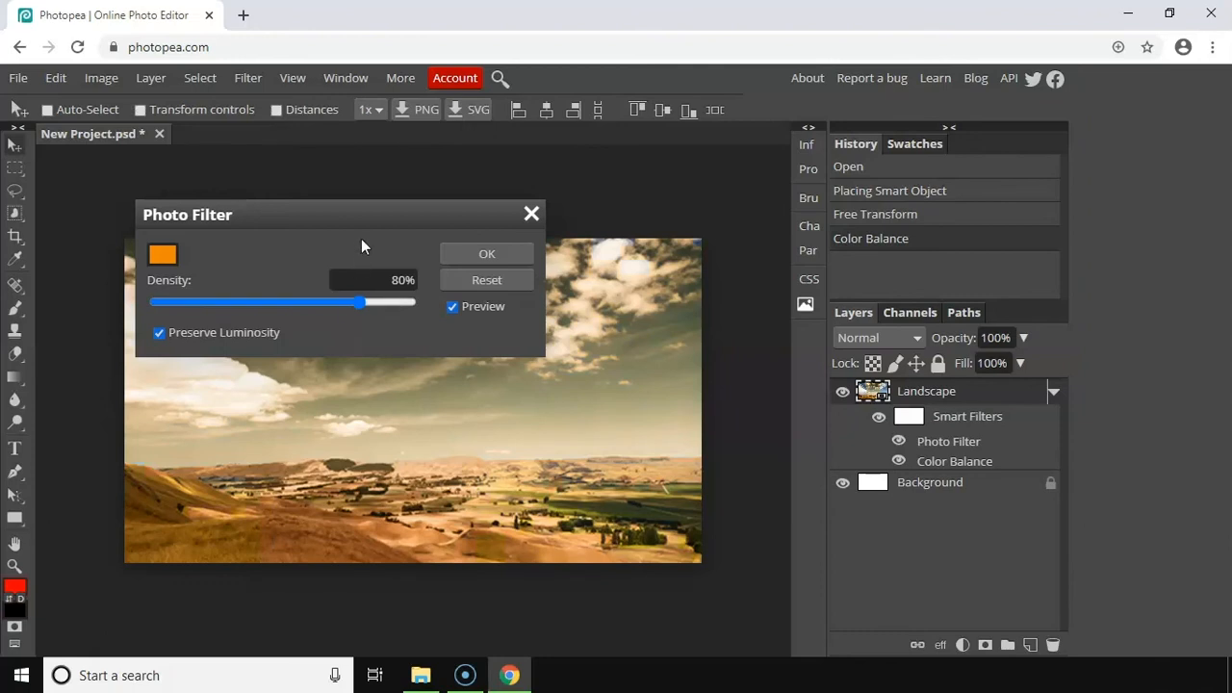
left_click_drag(361, 217, 842, 197)
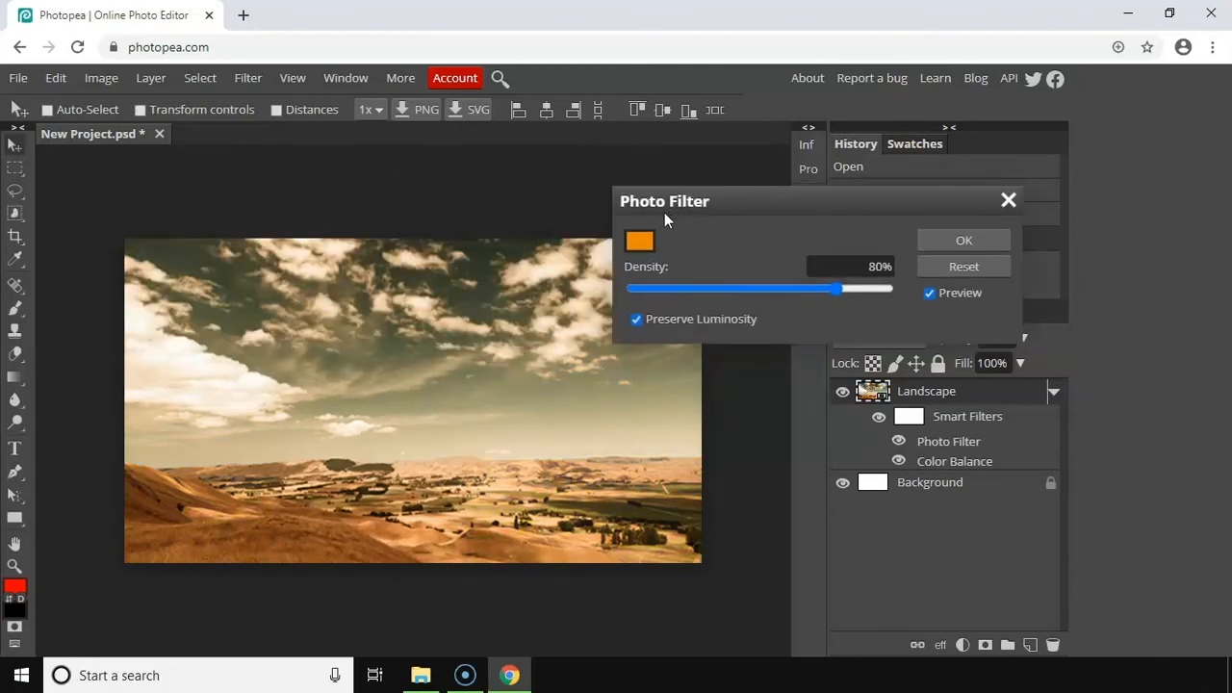
left_click(639, 243)
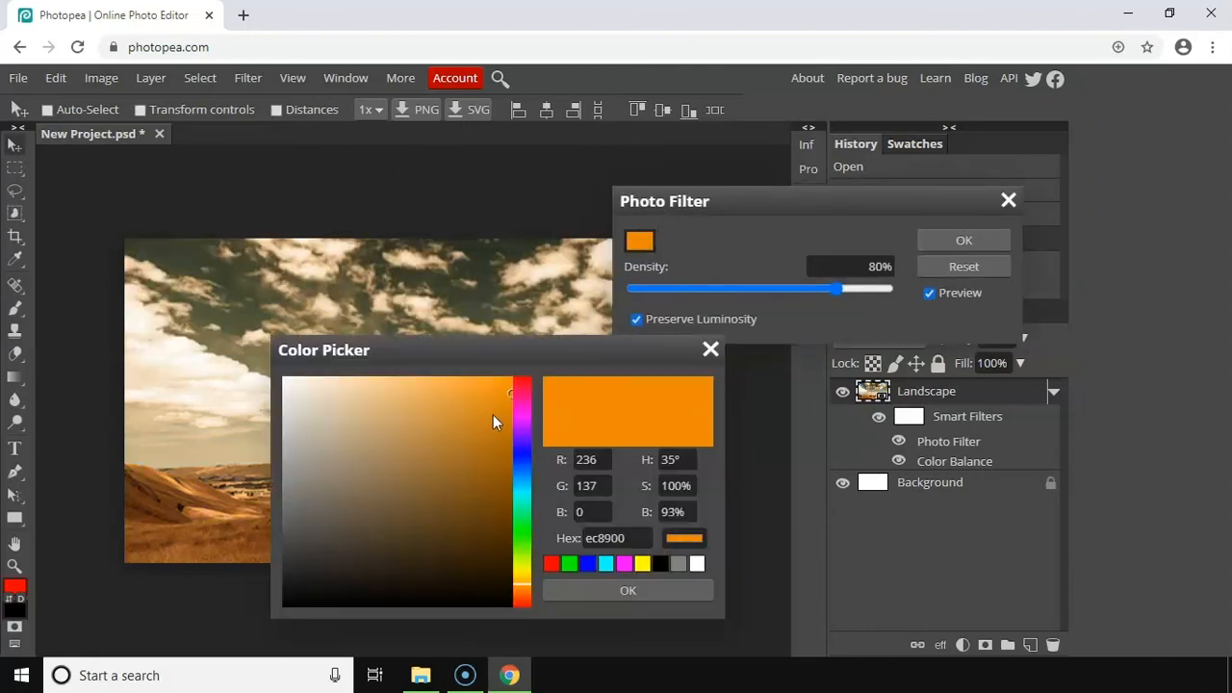
left_click(711, 350)
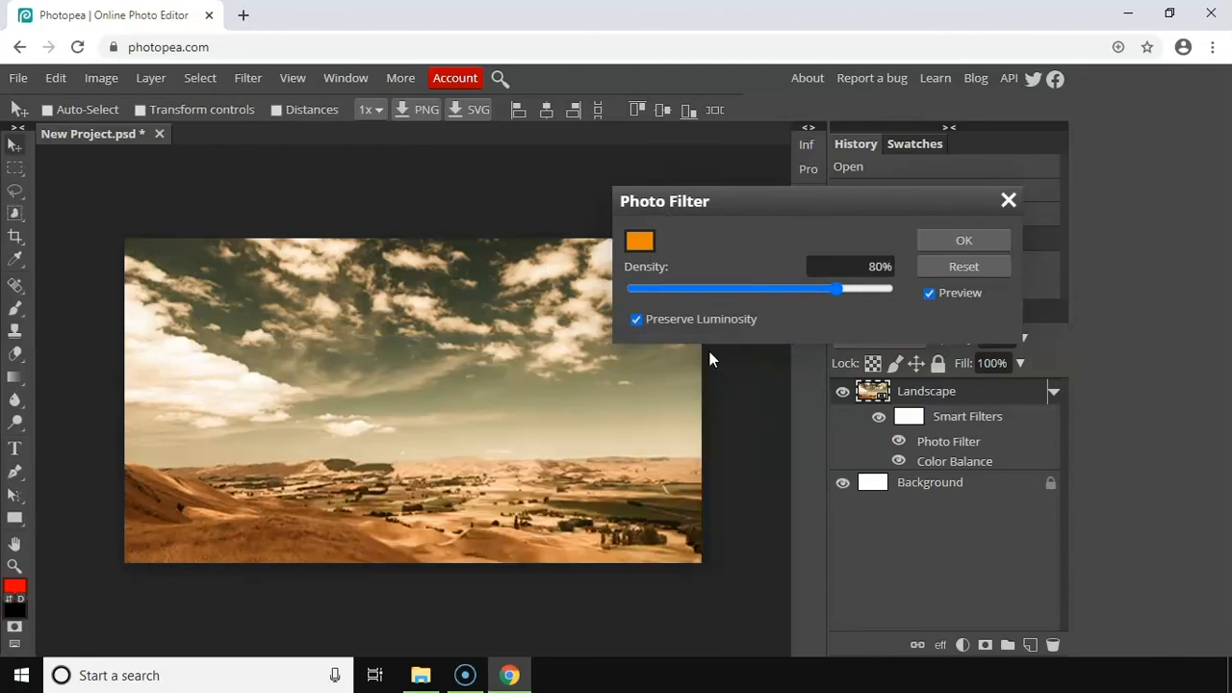
left_click_drag(838, 290, 896, 270)
left_click(990, 267)
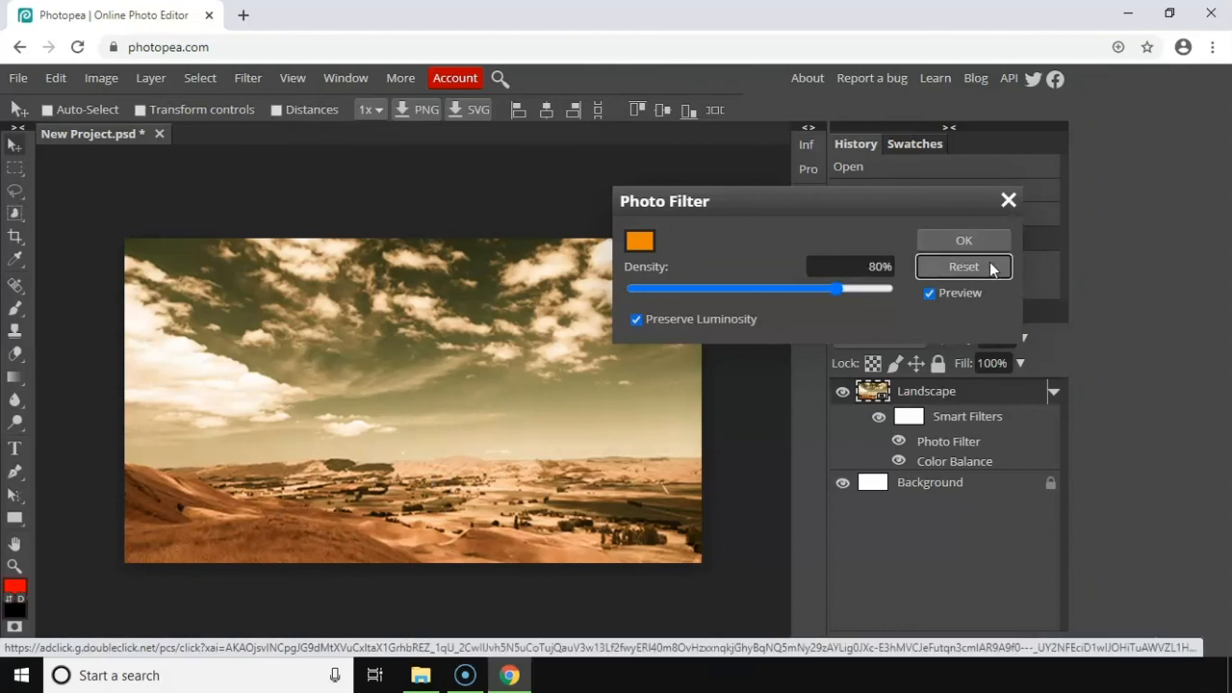
left_click(1008, 201)
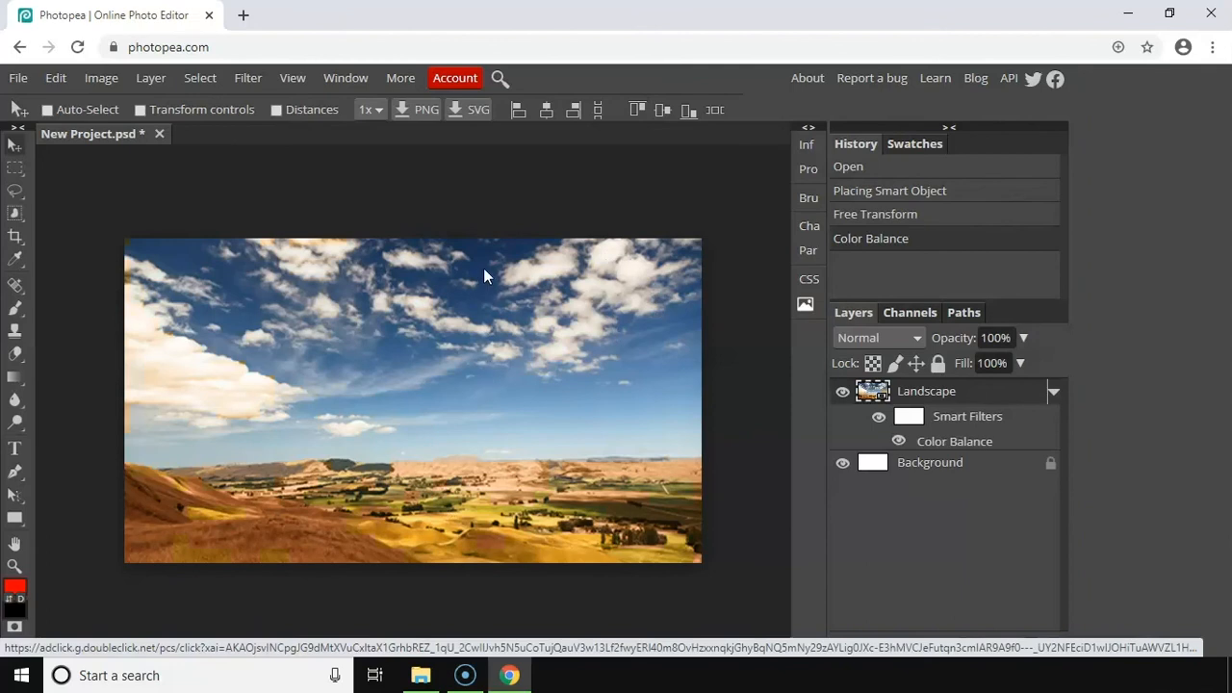
- Try a Channel Mixer adjustment on the Landscape layer's Red channel with red 200%, green -200%, blue 104% and total -134%
left_click(117, 73)
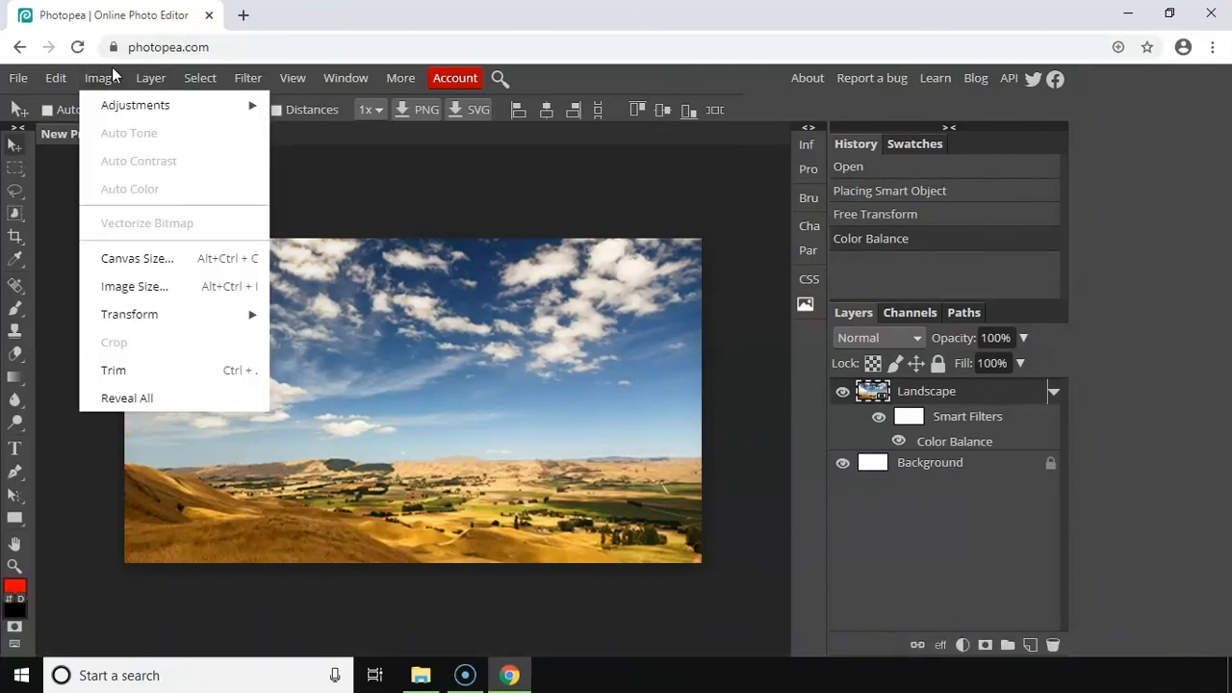
mouse_move(127, 114)
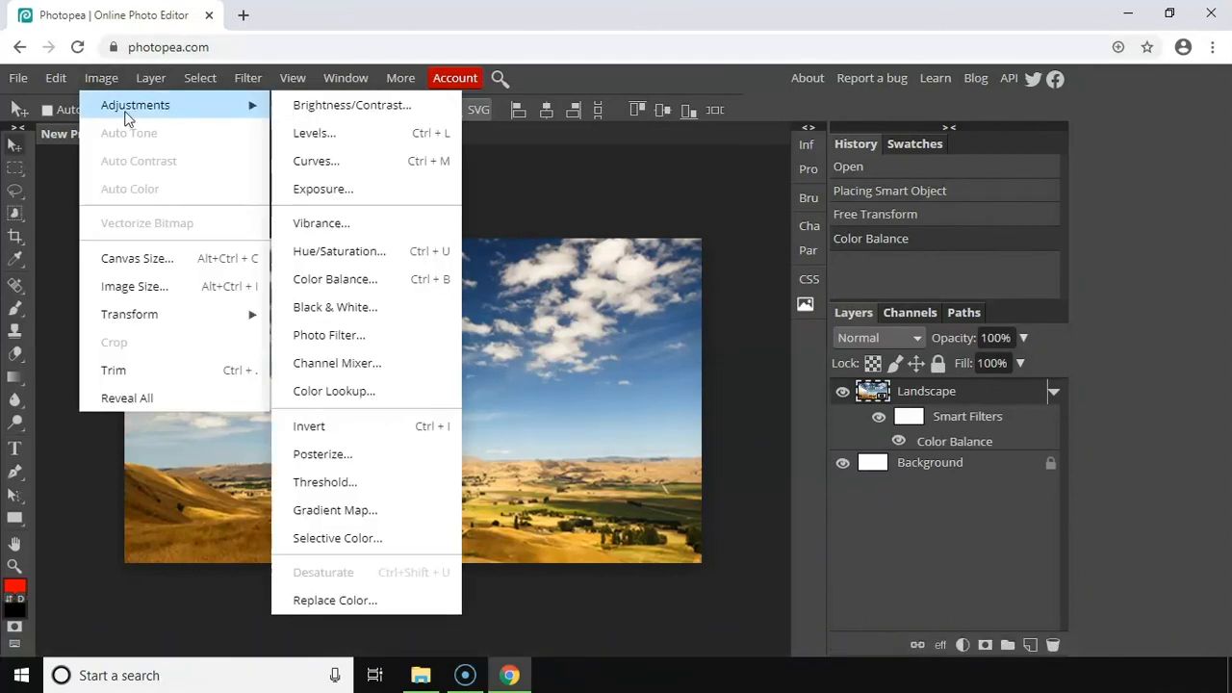
left_click(359, 366)
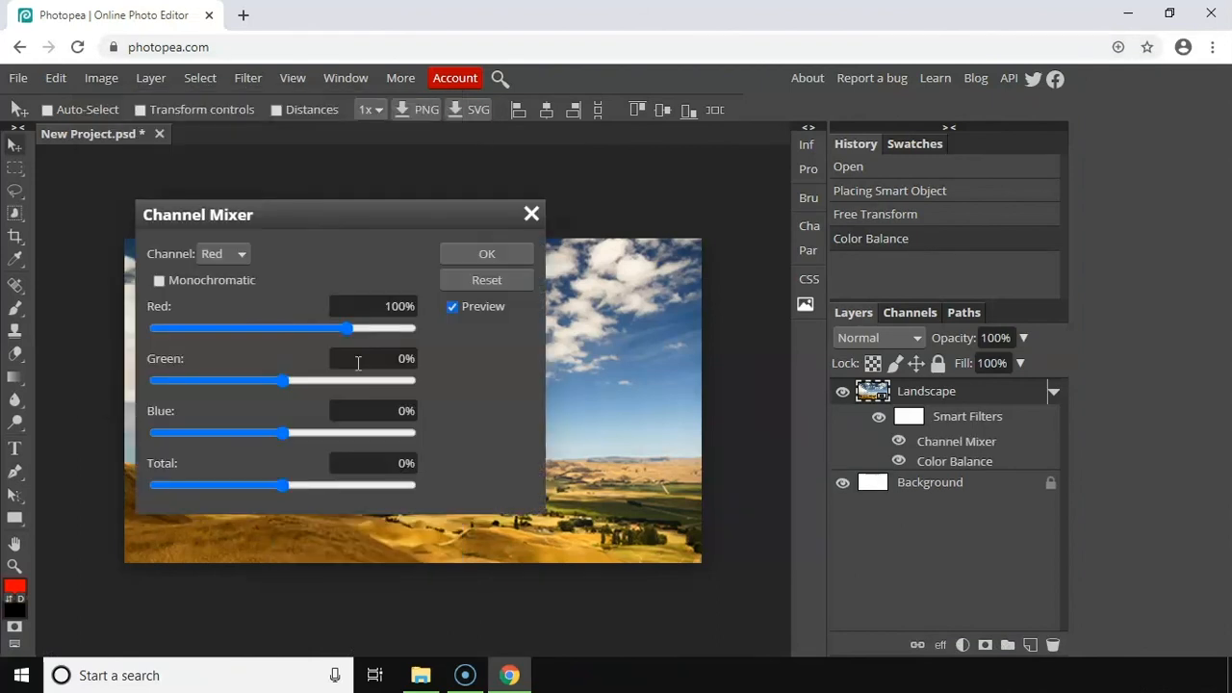
left_click_drag(425, 207, 1046, 119)
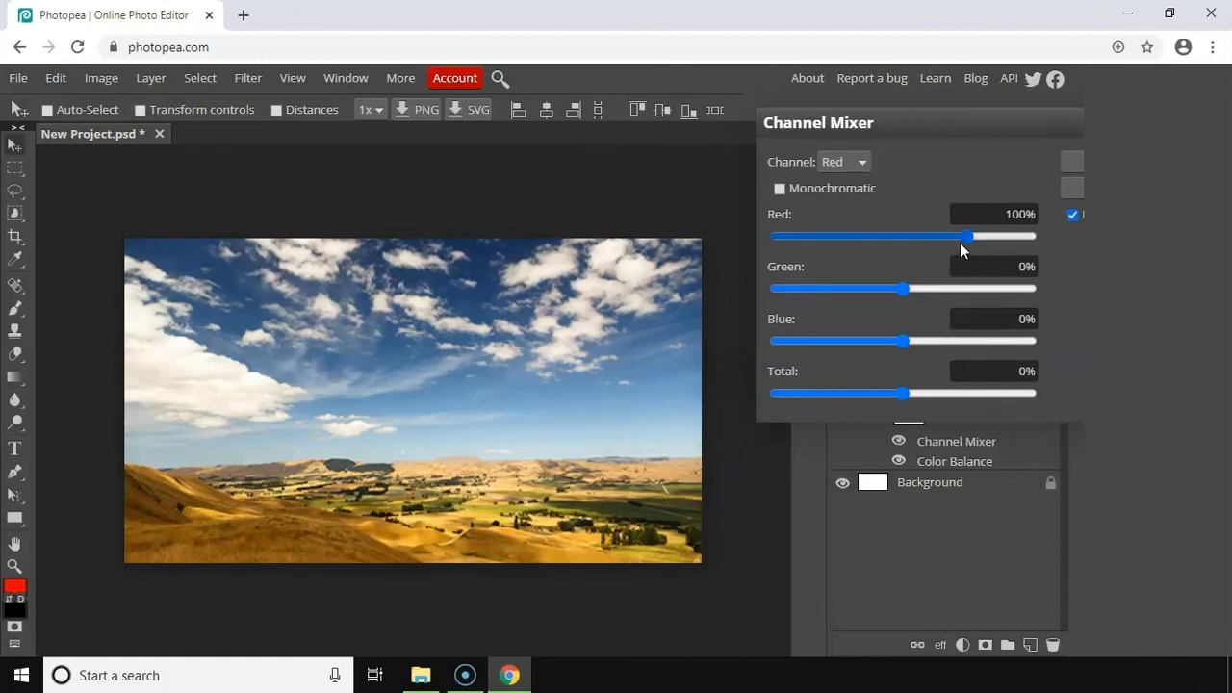
left_click_drag(968, 238, 1043, 236)
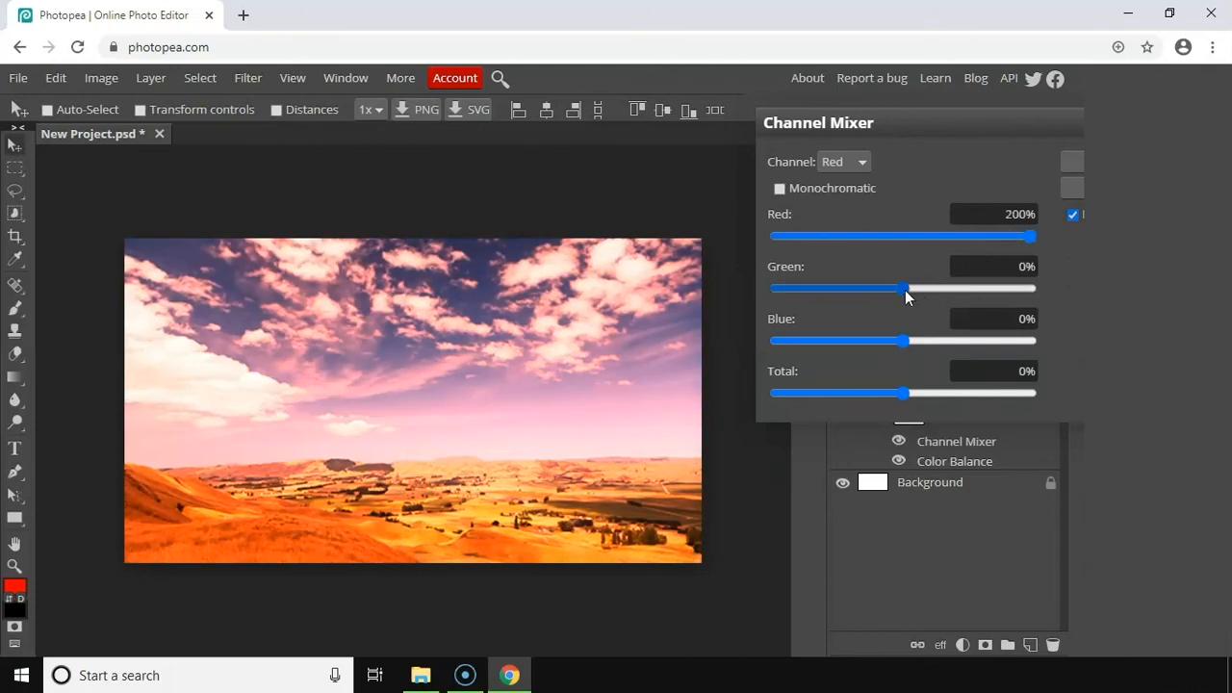
left_click_drag(905, 290, 759, 277)
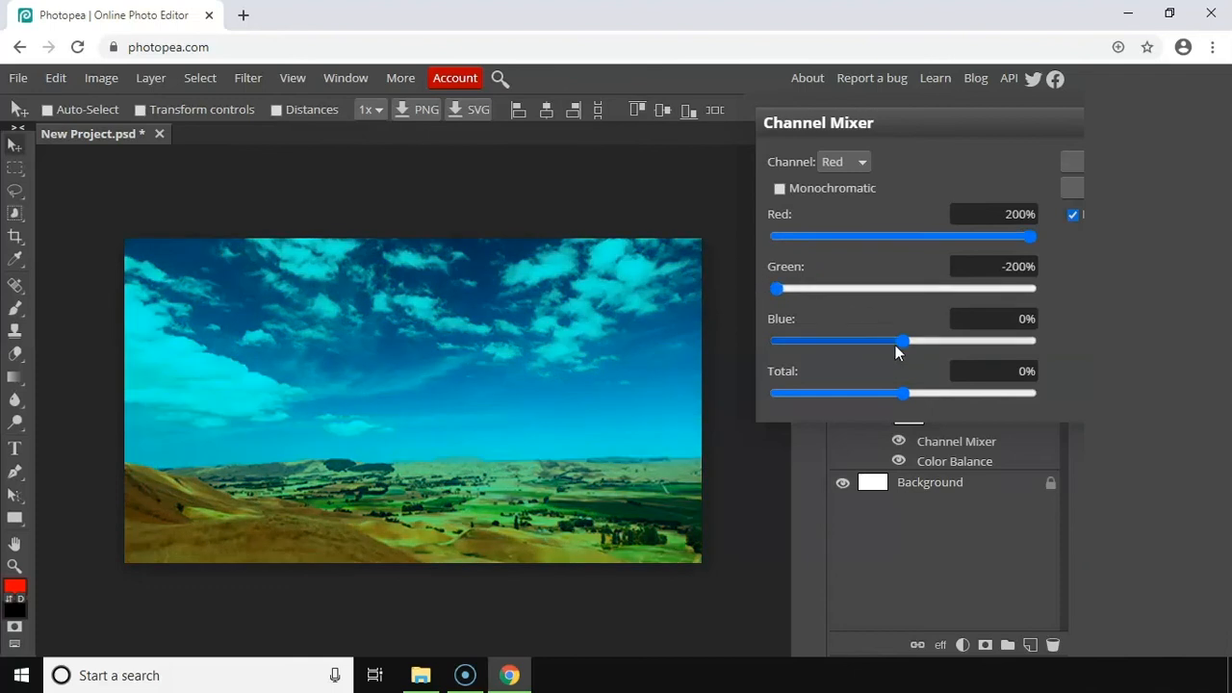
left_click_drag(902, 342, 969, 330)
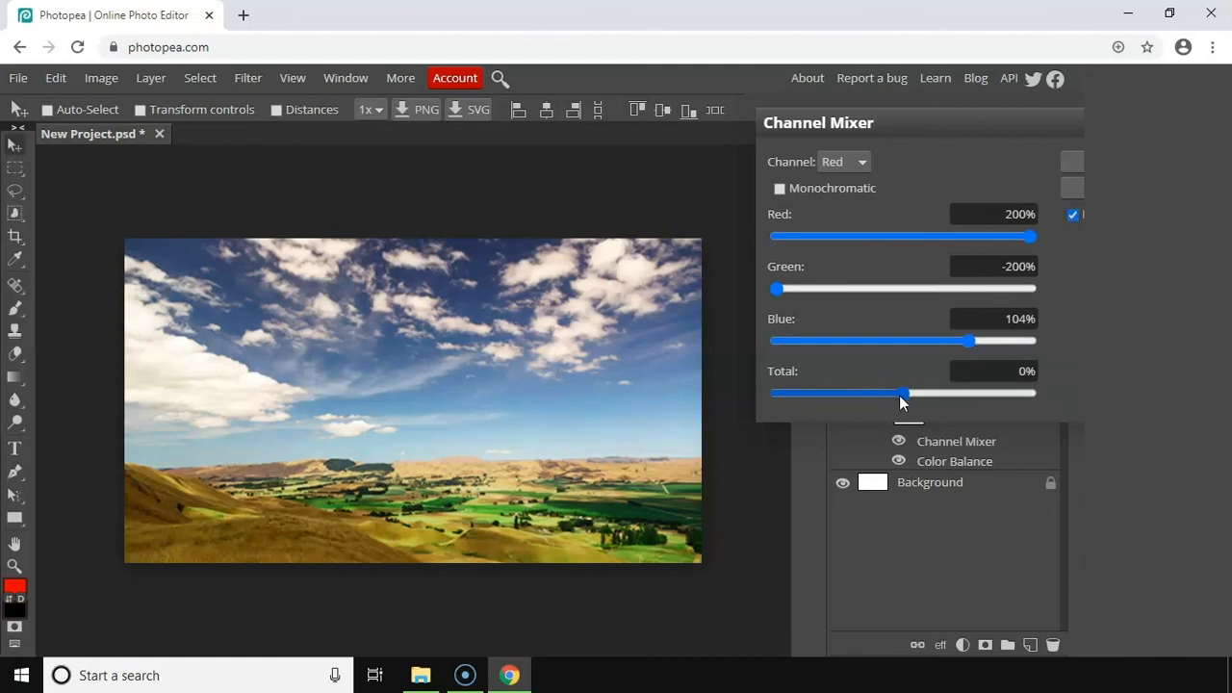
left_click_drag(899, 395, 819, 394)
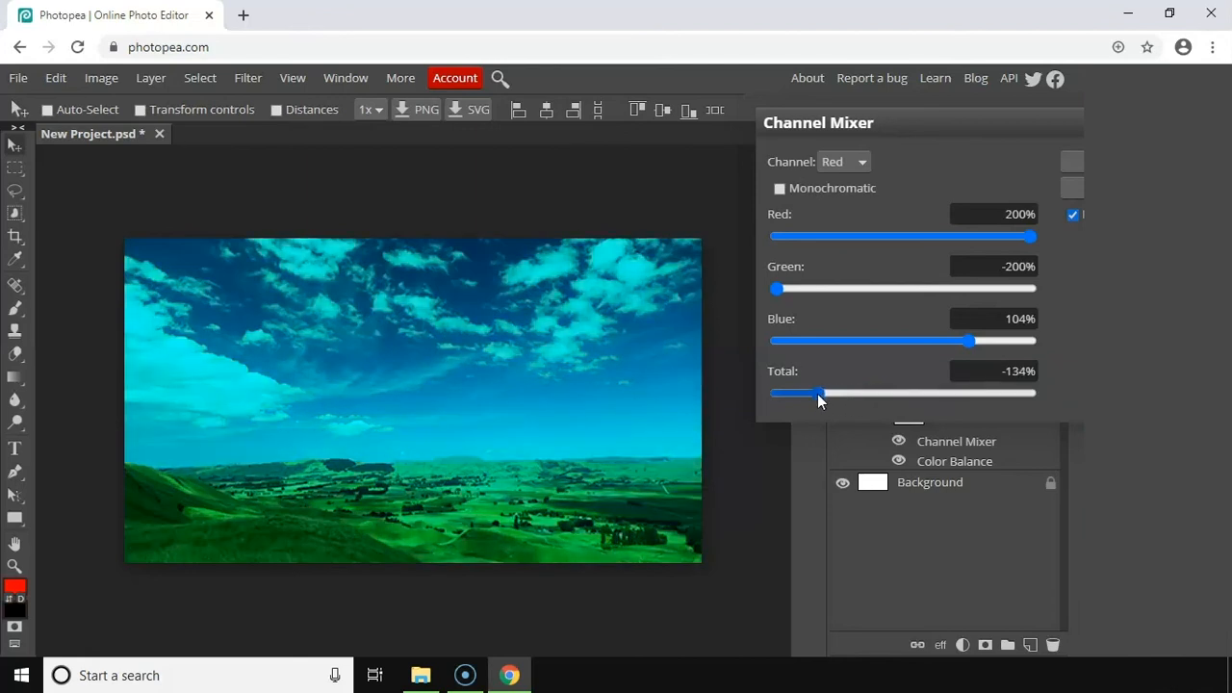
- Try green -2% on the Channel Mixer's Green channel, and cancel the adjustment
left_click(843, 162)
left_click(848, 200)
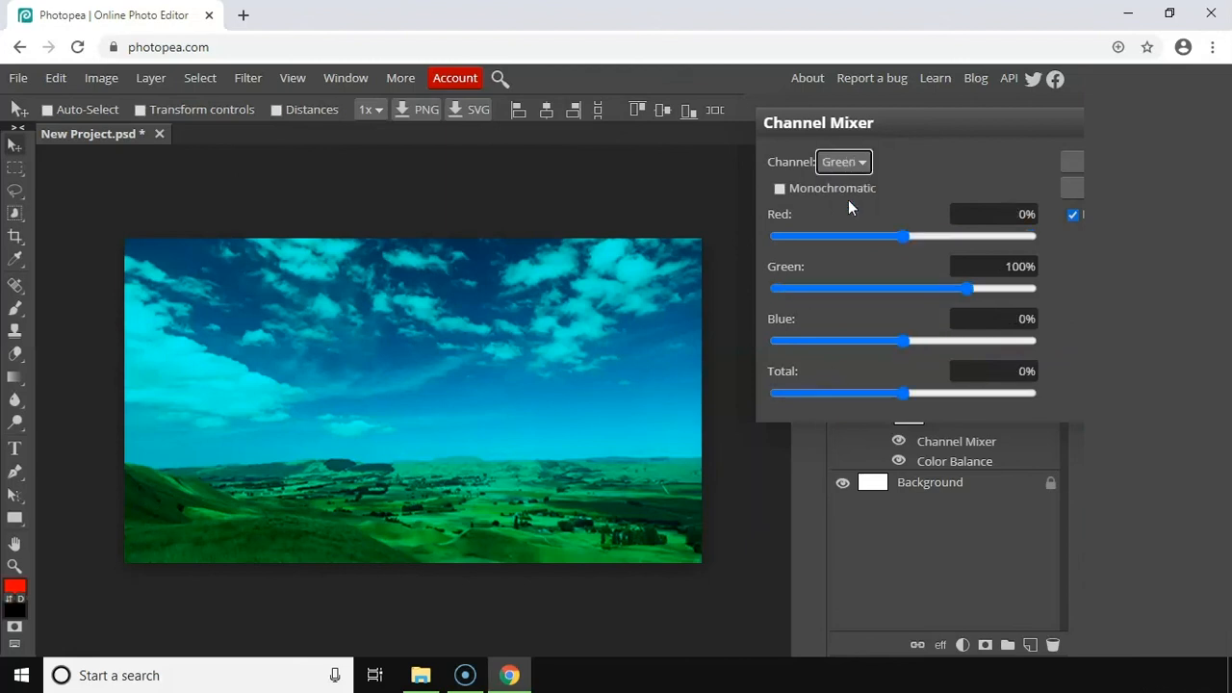
left_click_drag(967, 284, 902, 280)
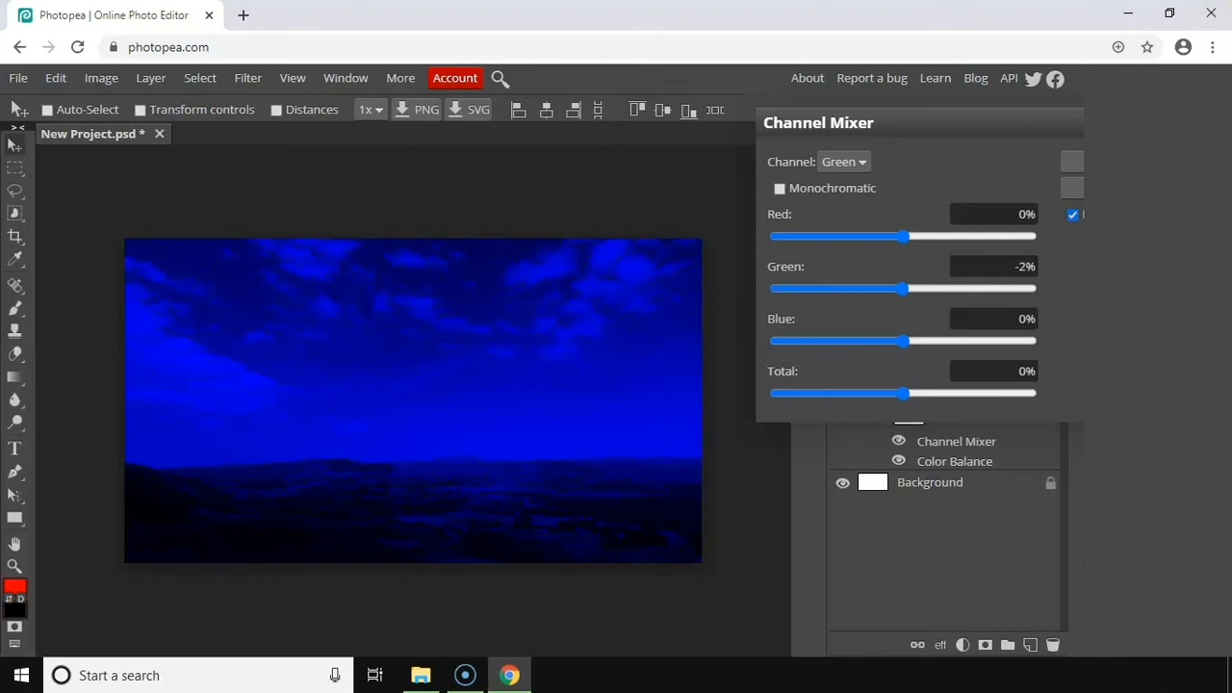
key("Escape")
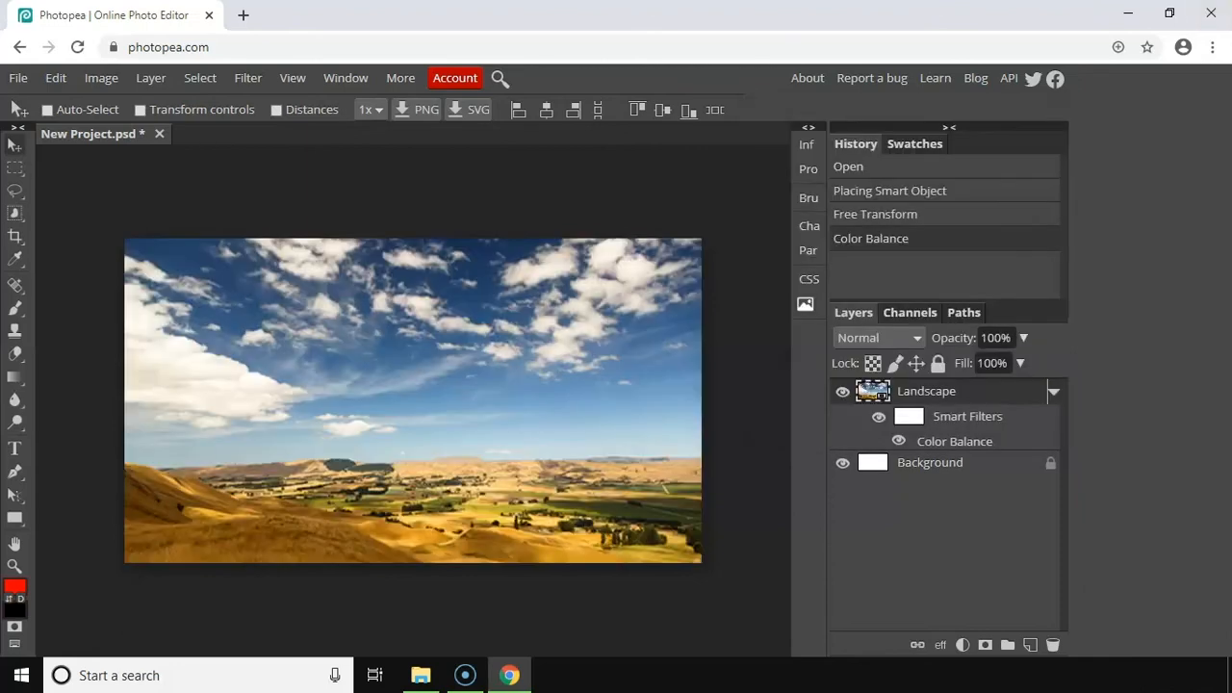
- Invert the Landscape layer's colors, compare with and without the inversion, and leave it undone
left_click(97, 77)
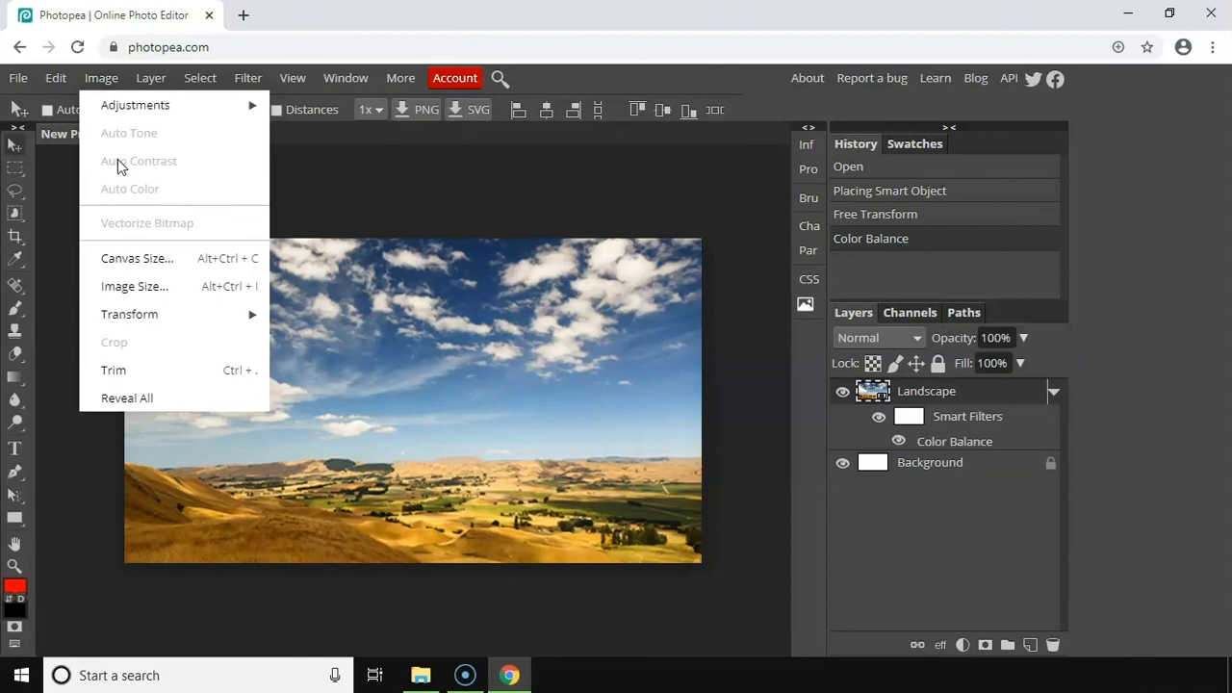
mouse_move(137, 105)
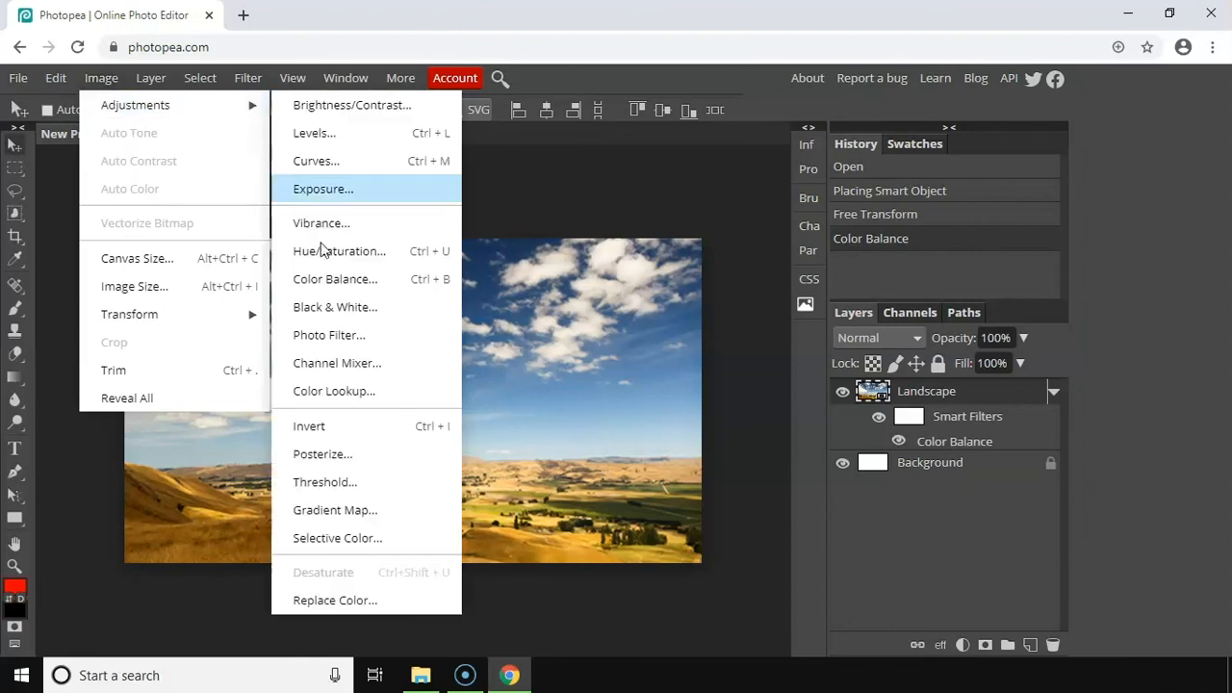
left_click(359, 424)
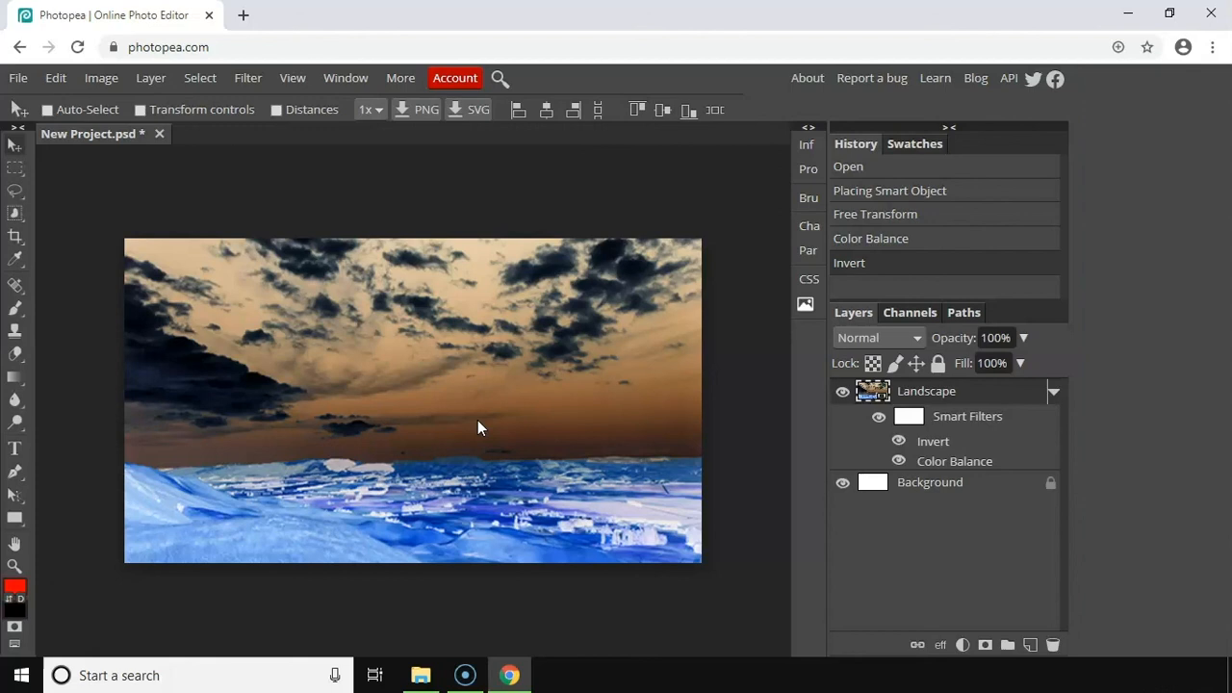
key("ctrl+z")
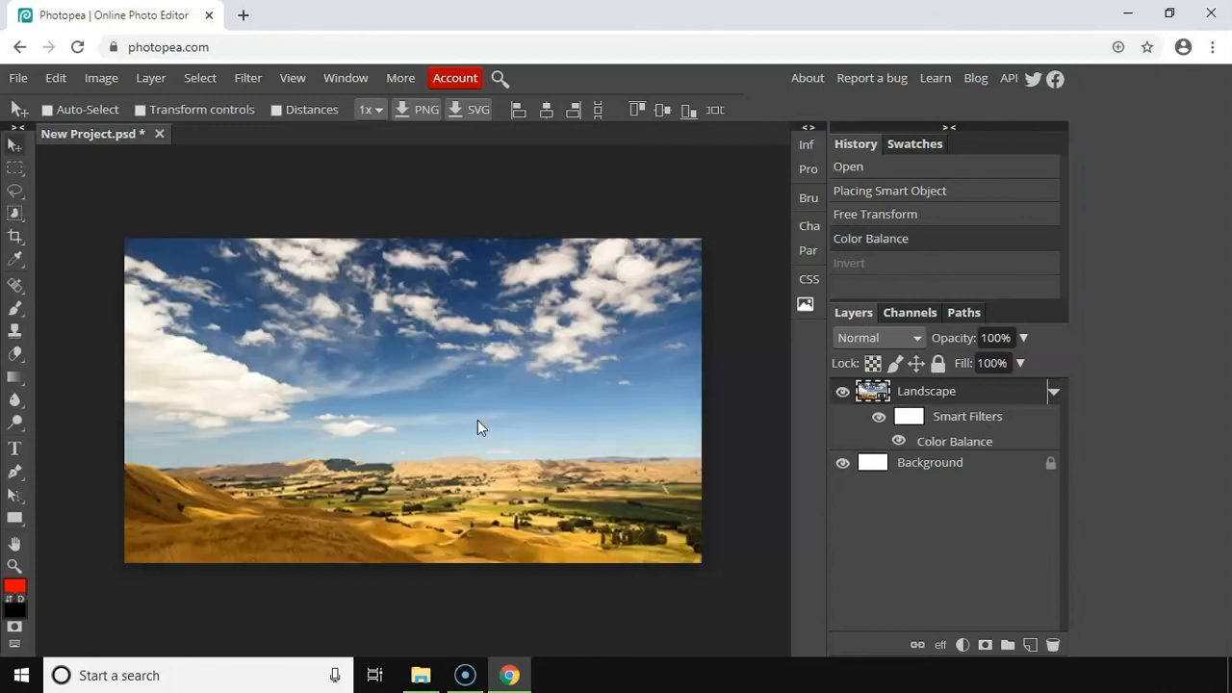
key("ctrl+shift+z")
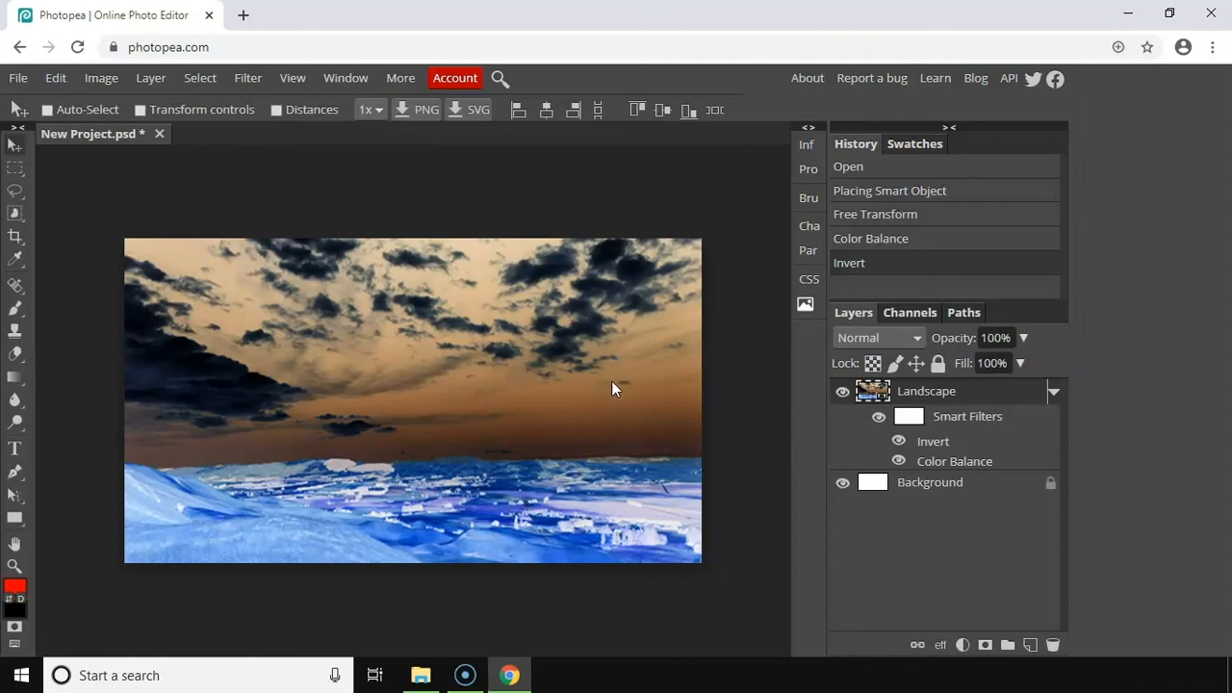
key("ctrl+z")
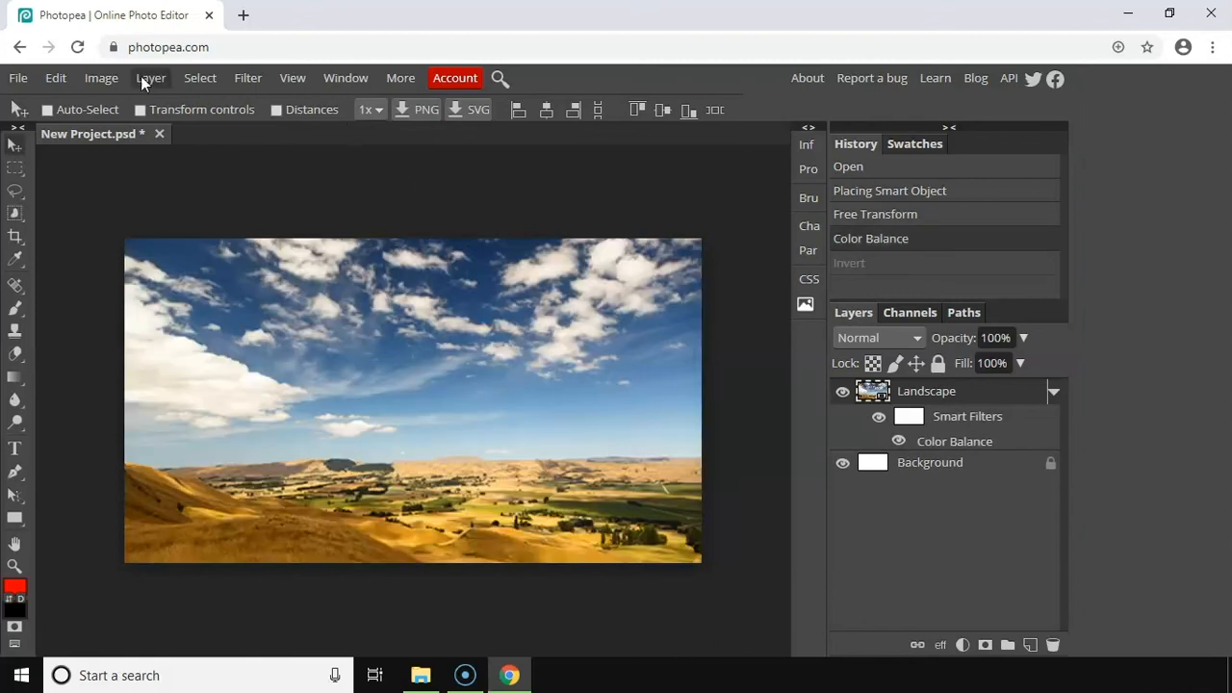
- Preview a Posterize adjustment with 3 levels on the Landscape layer and close it without applying
left_click(102, 78)
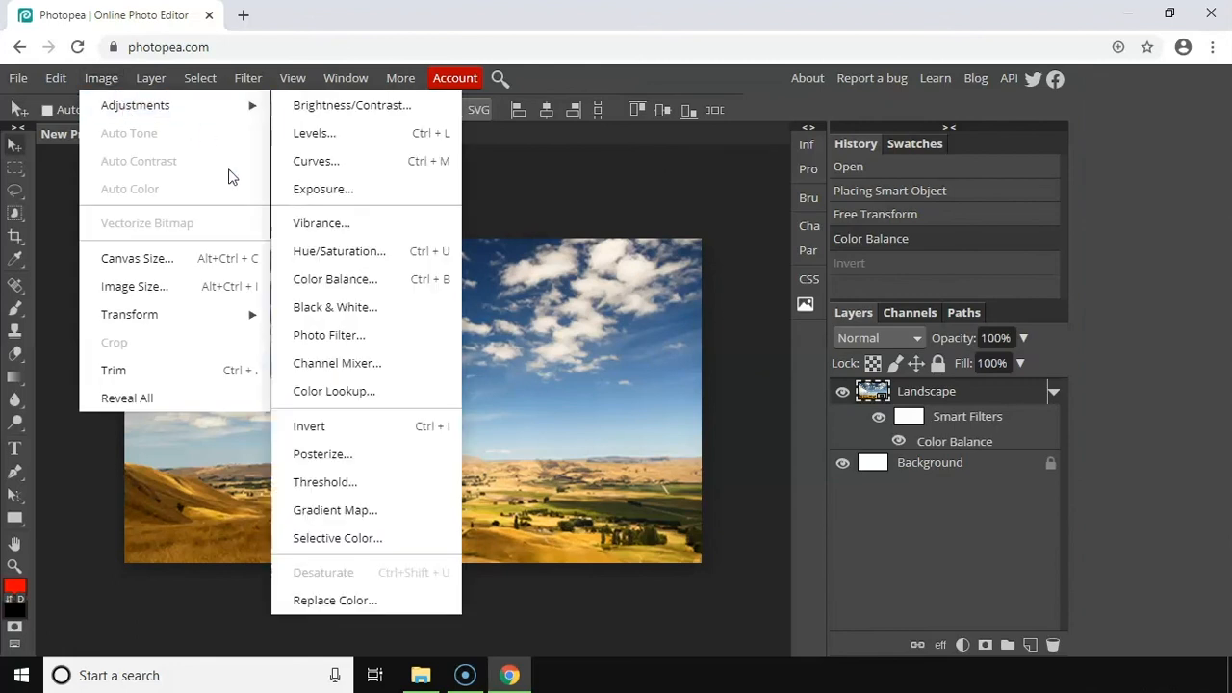
left_click(348, 460)
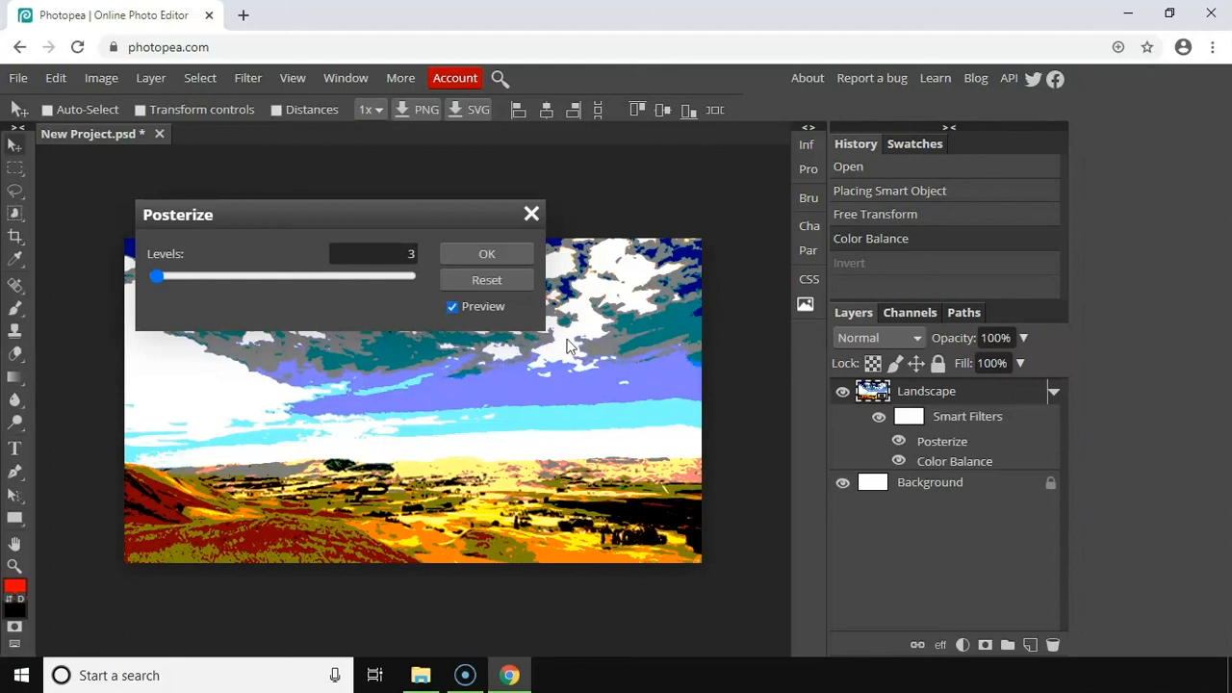
left_click(531, 214)
- Preview a Threshold adjustment at 128 on the Landscape layer and close it without applying
left_click(101, 77)
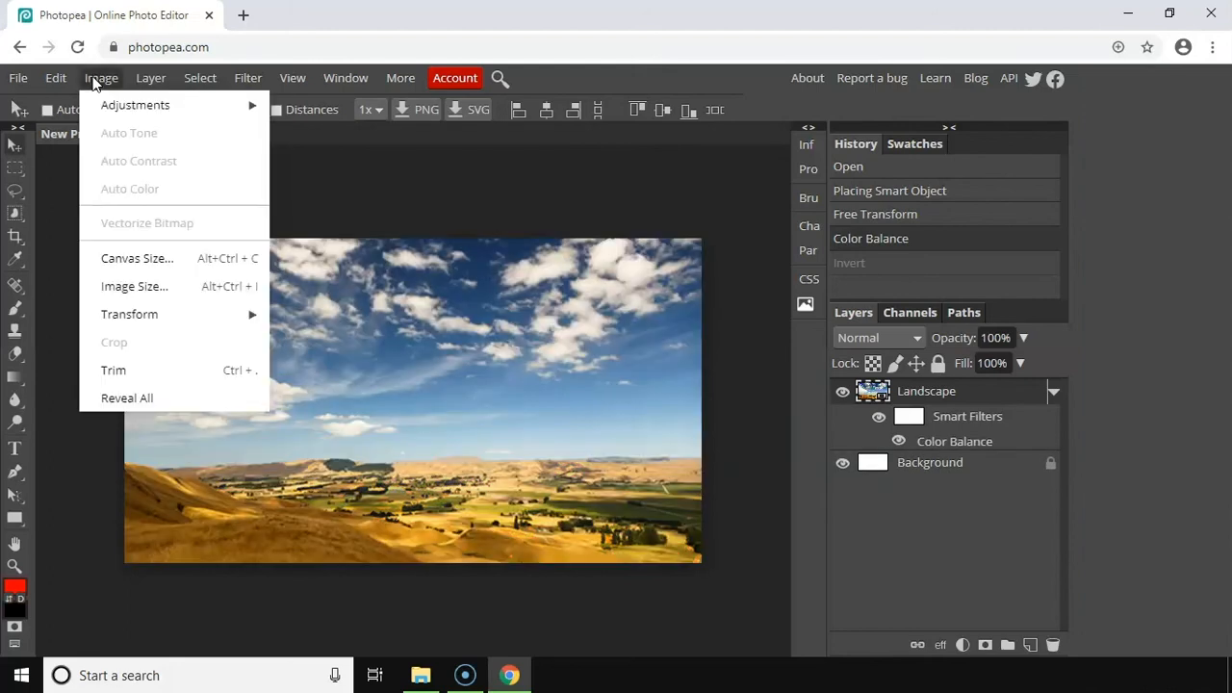
mouse_move(147, 102)
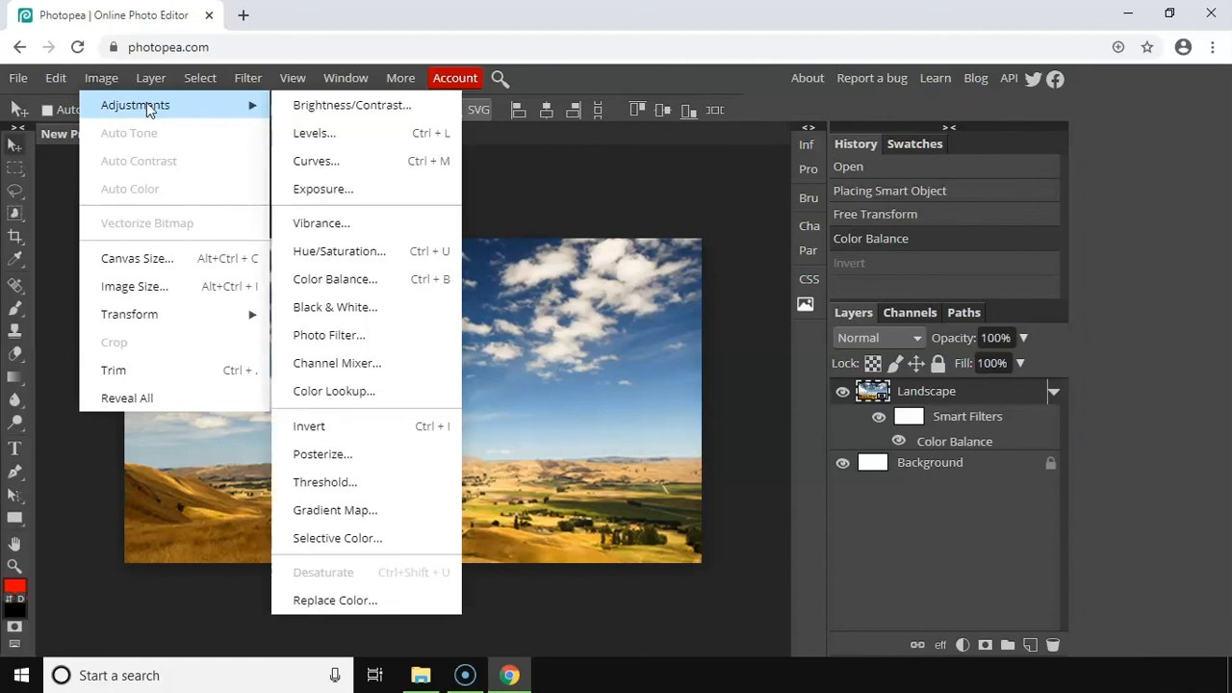
left_click(361, 479)
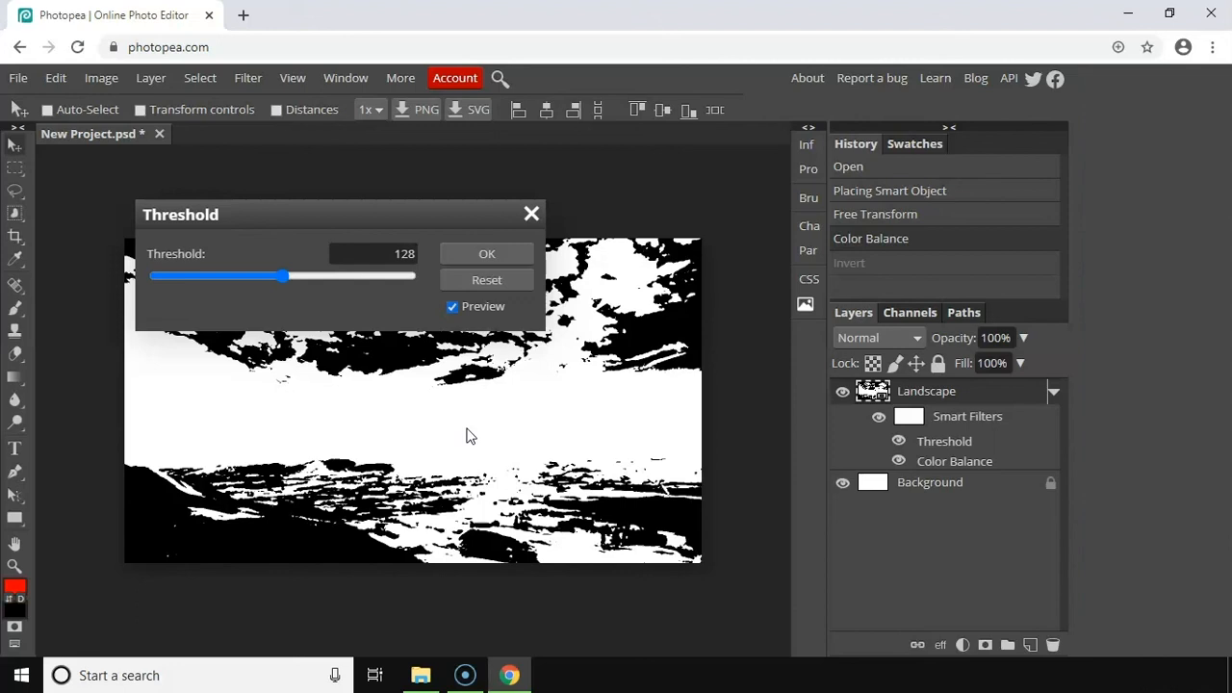
left_click(531, 213)
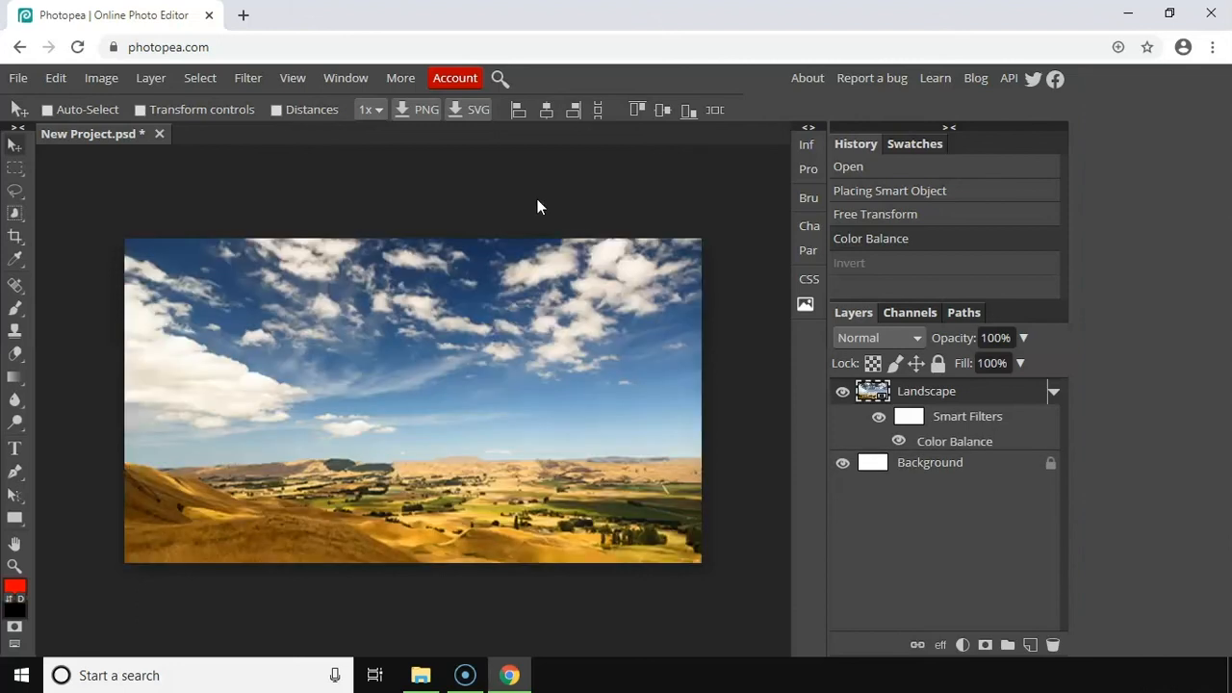
left_click(104, 77)
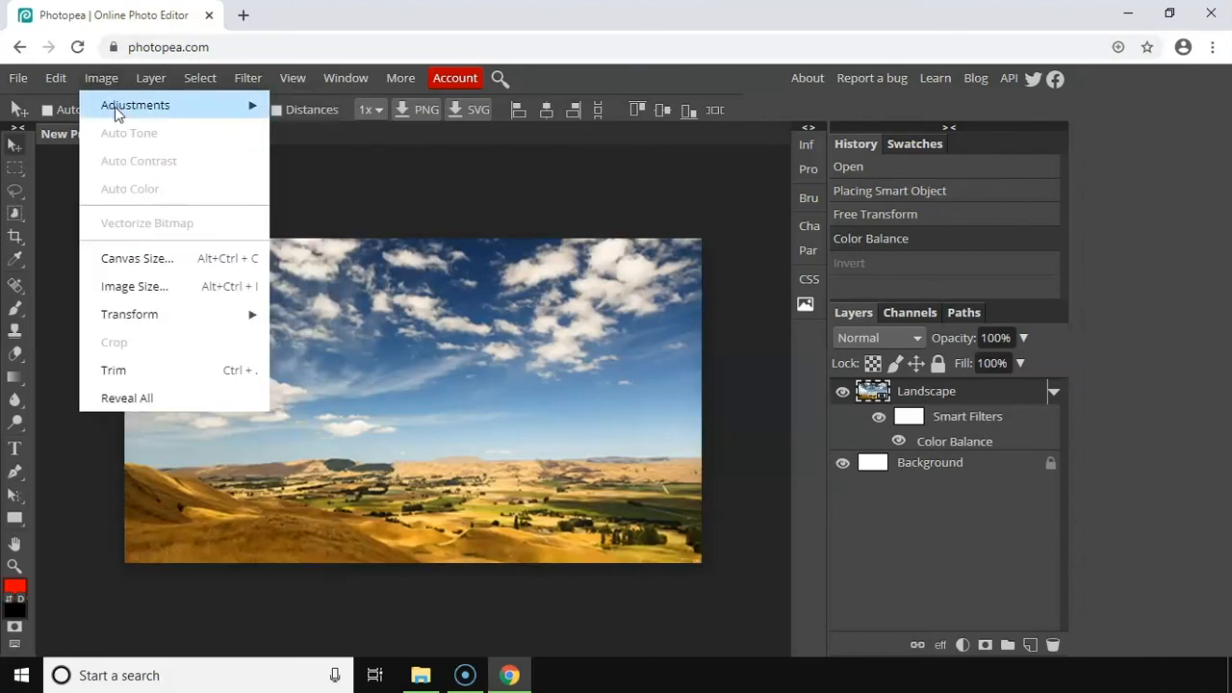
mouse_move(241, 108)
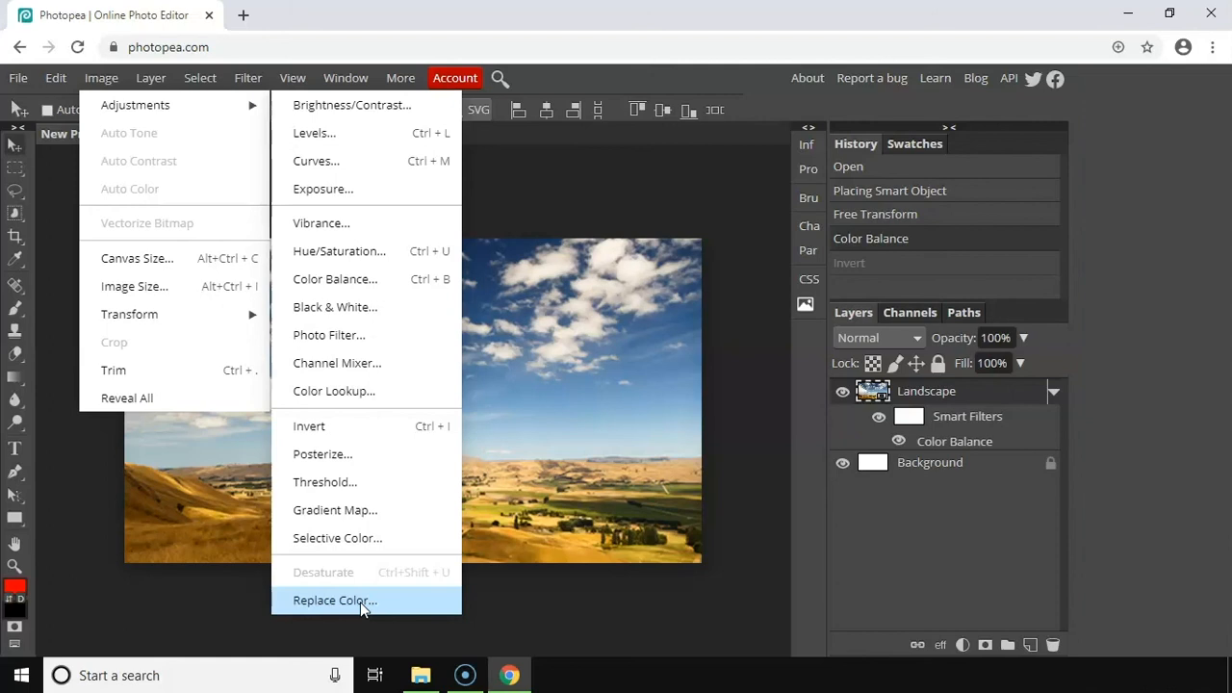
left_click(601, 611)
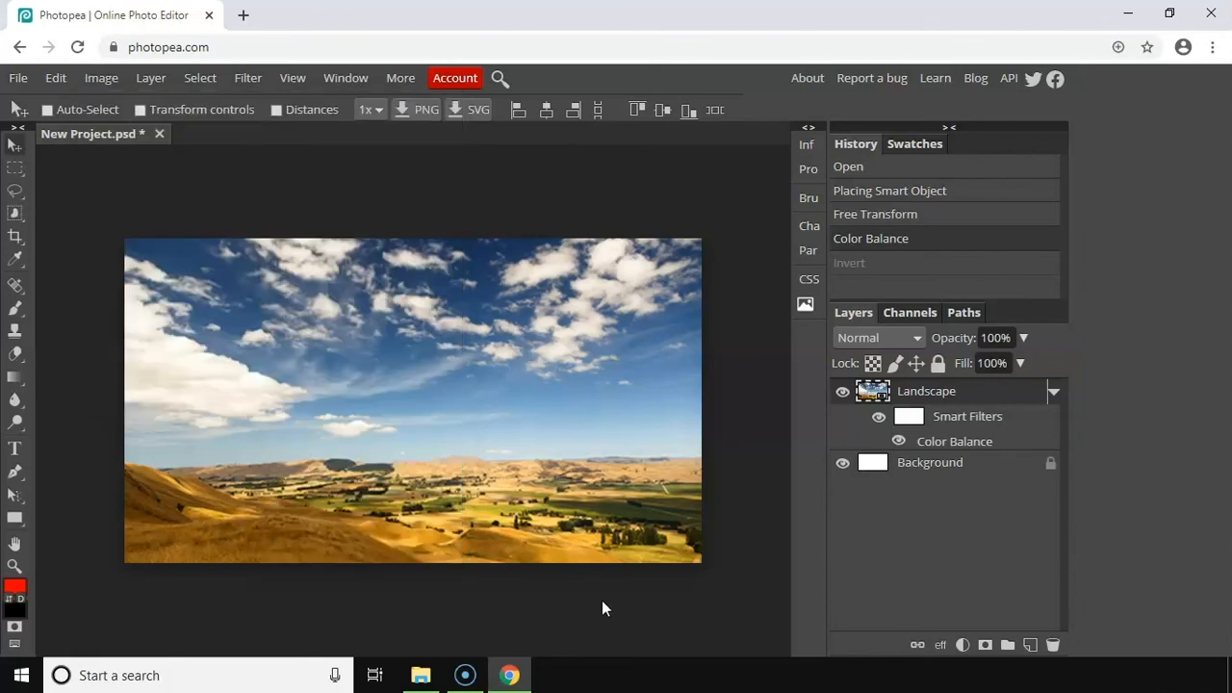